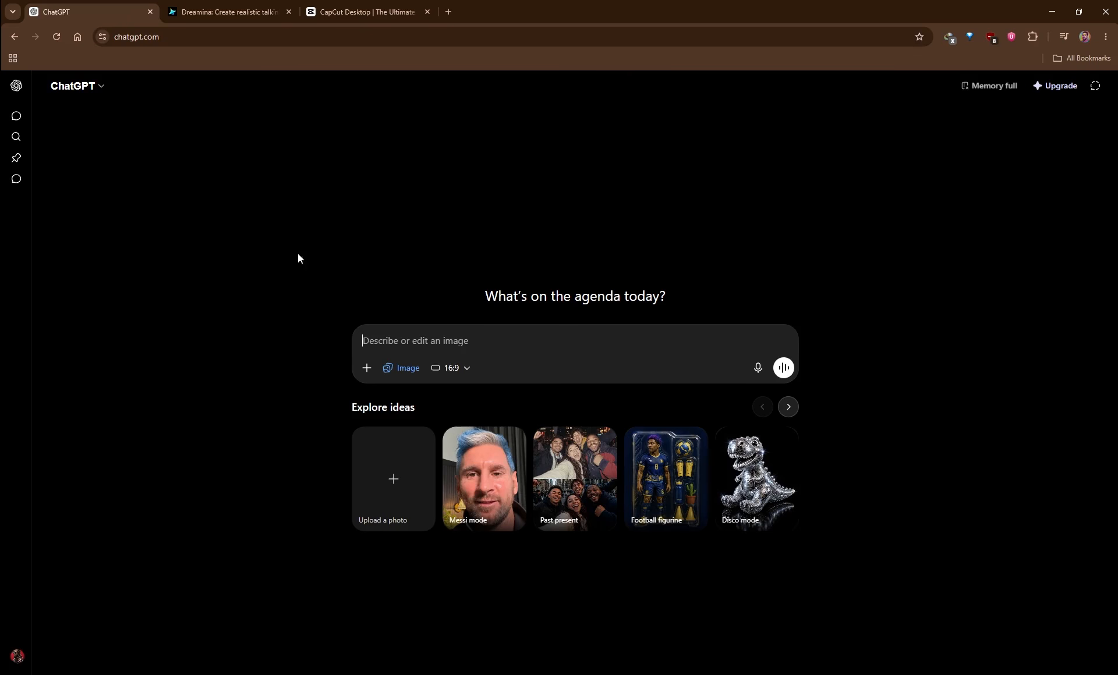
Switch to the Dreamina site and highlight the dreamina.capcut.com part of its web address.
{"action": "left_click", "coordinate": [234, 12]}
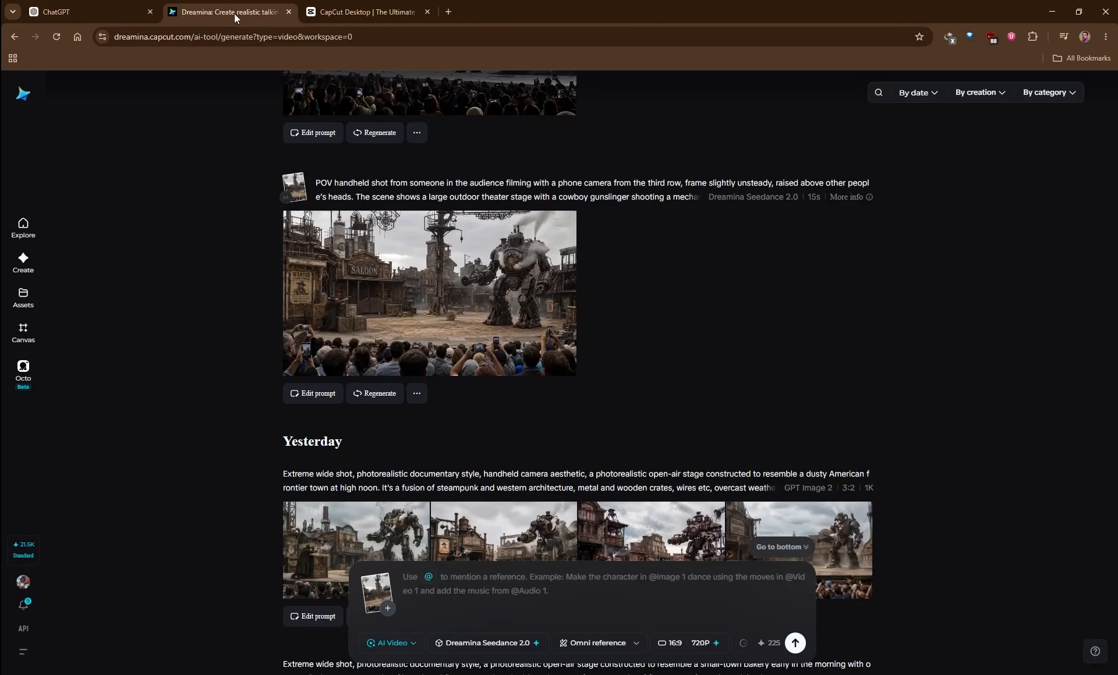
{"action": "mouse_move", "coordinate": [461, 308]}
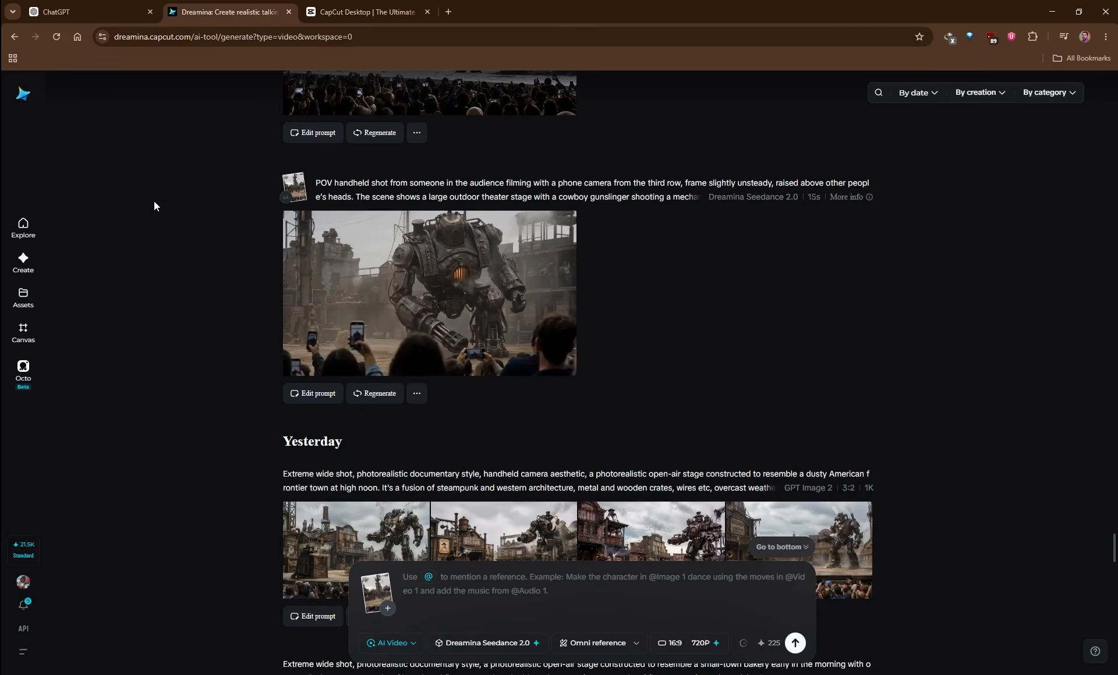
{"action": "left_click", "coordinate": [115, 39]}
{"action": "left_click_drag", "start_coordinate": [116, 39], "coordinate": [191, 42]}
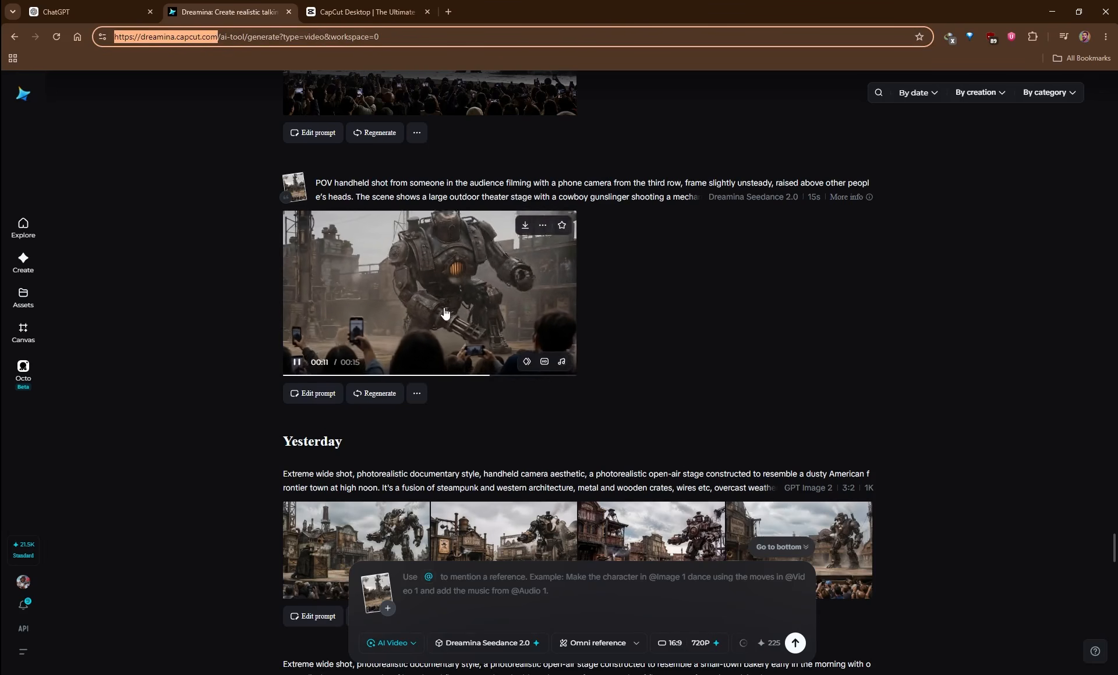
Load yesterday's steampunk western image prompt for editing in the AI Image generator and check its aspect ratio setting.
{"action": "left_click", "coordinate": [313, 616]}
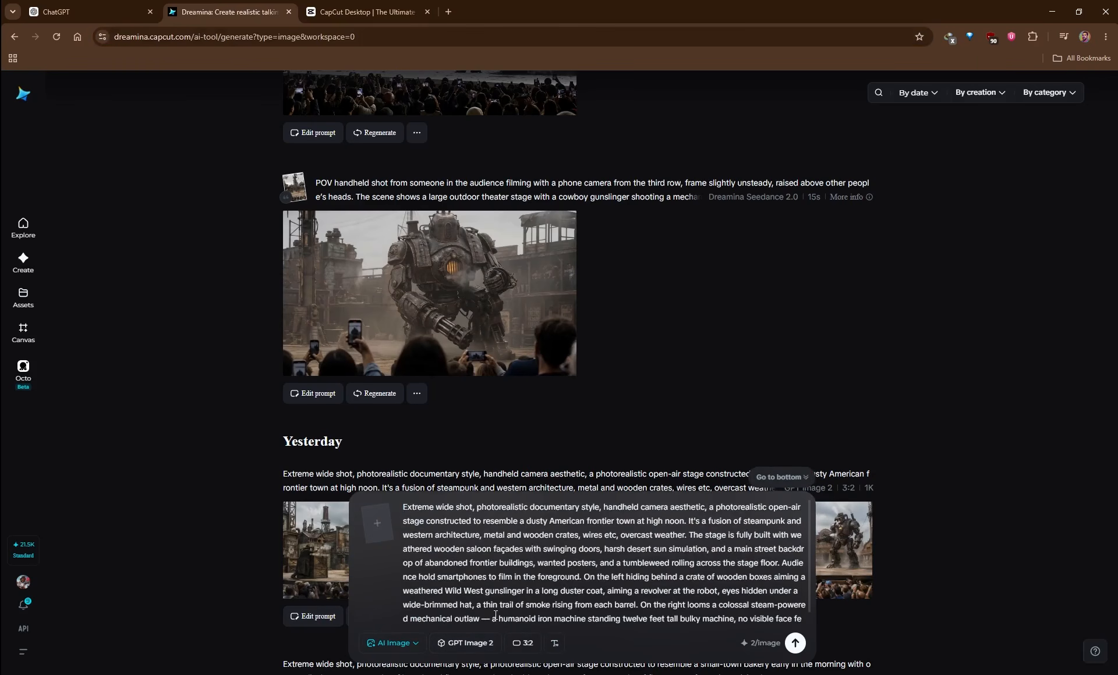
{"action": "left_click", "coordinate": [523, 643]}
{"action": "left_click", "coordinate": [240, 460]}
{"action": "scroll", "coordinate": [240, 460], "scroll_direction": "down", "scroll_amount": 1}
{"action": "scroll", "coordinate": [513, 472], "scroll_direction": "up", "scroll_amount": 1}
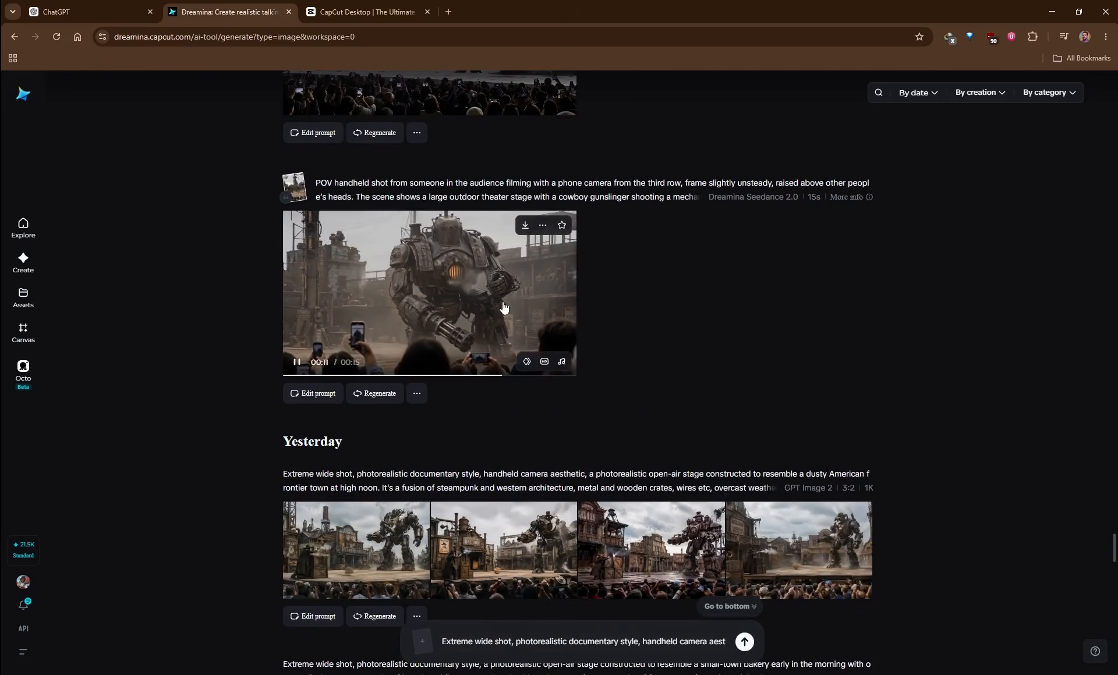
View the CapCut desktop video editor download page and return to Dreamina.
{"action": "left_click", "coordinate": [347, 10]}
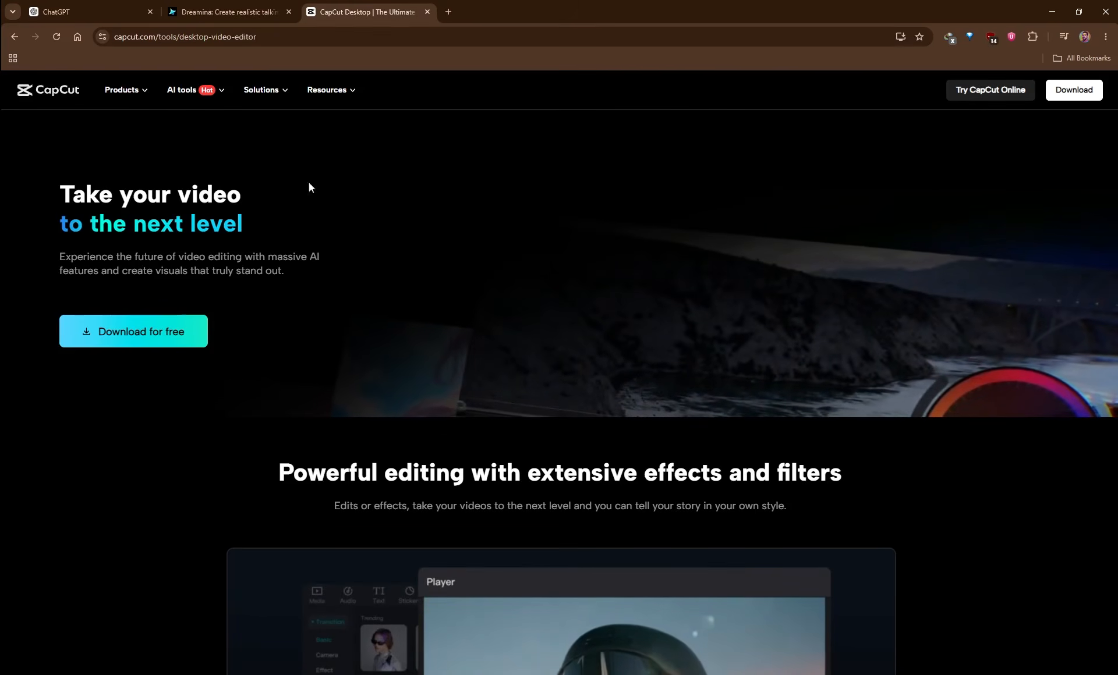
{"action": "left_click", "coordinate": [211, 11]}
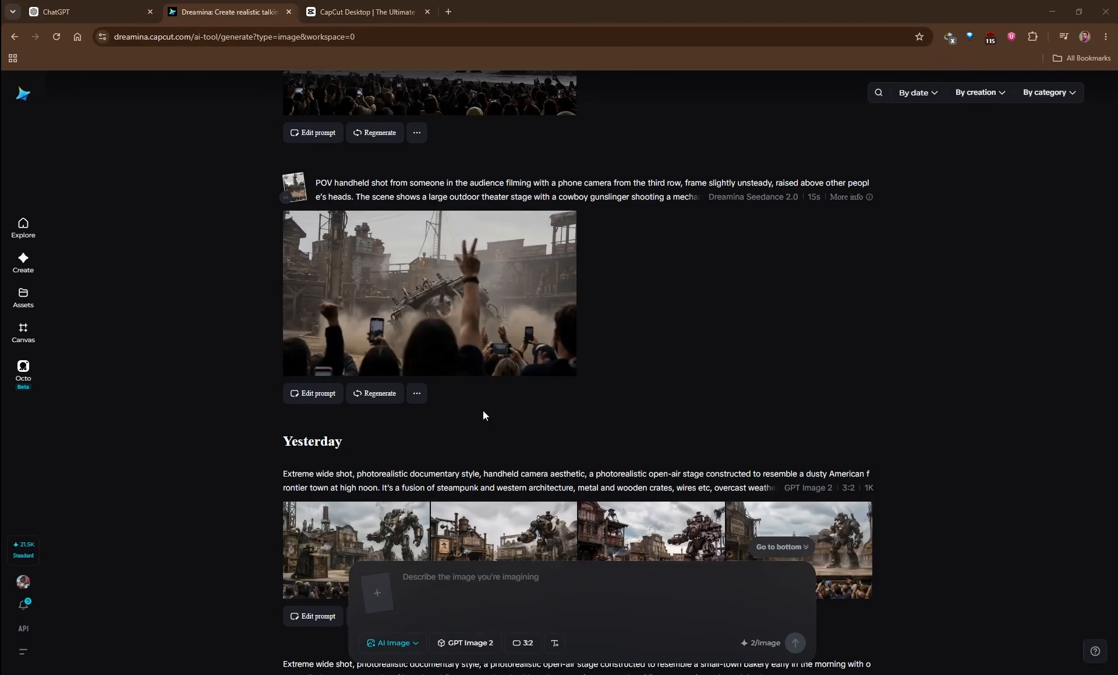
Enter the open-air stage prompt template with bracketed placeholders for stage design, scenery, left character and right character as the image description.
{"action": "left_click", "coordinate": [514, 594]}
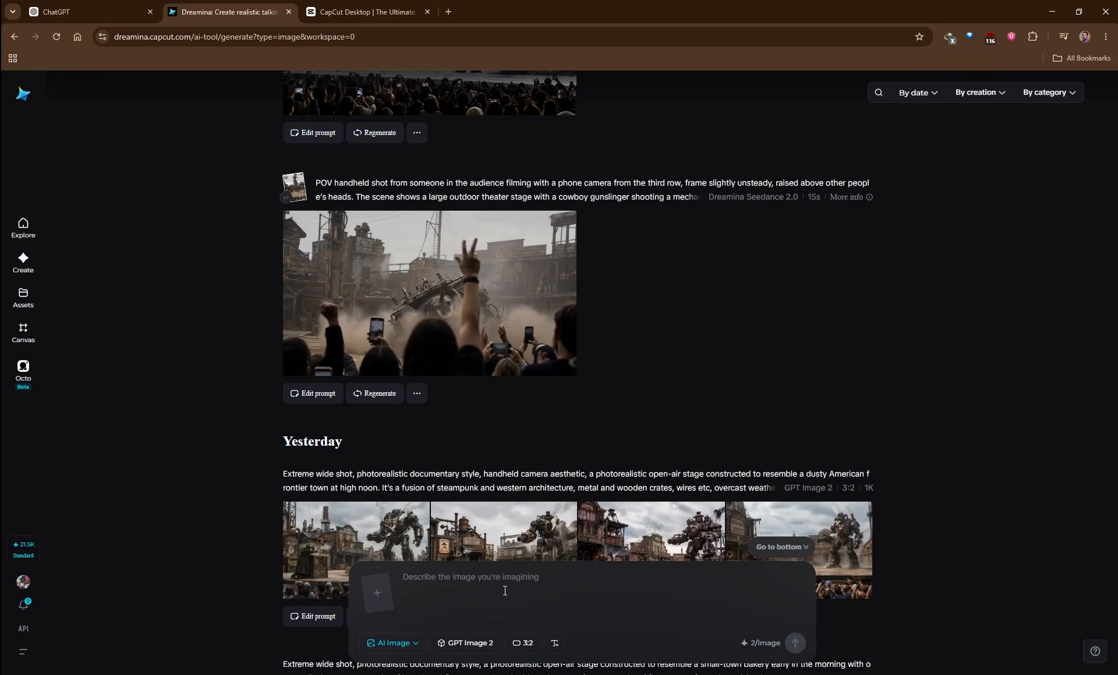
{"action": "type", "text": "Extreme wide shot, photorealistic documentary style, a photorealistic open-air stage constructed to resemble [STAGE DESIGN: e.g., a giant artist's studio space under bright studio floodlights with a massive, matte white canvas backdrop and floor]. The stage features [SCENERY: e.g., giant paint splatters, oversized charcoal sketches, and minimalist white geometric risers at the back]. Audience hold smartphones to film in the foreground. On the left [LEFT CHARACTER & ACTION: e.g., a towering humanoid monster character made out of origami paper braces for impact]. On the right [RIGHT CHARACTER & ACTION: e.g., a stoic, traditional calligraphy master sweeps a giant wooden brush, unleashing a tidal wave of heavy, monochromatic black Sumi-e ink across the floor and towards the other character]."}
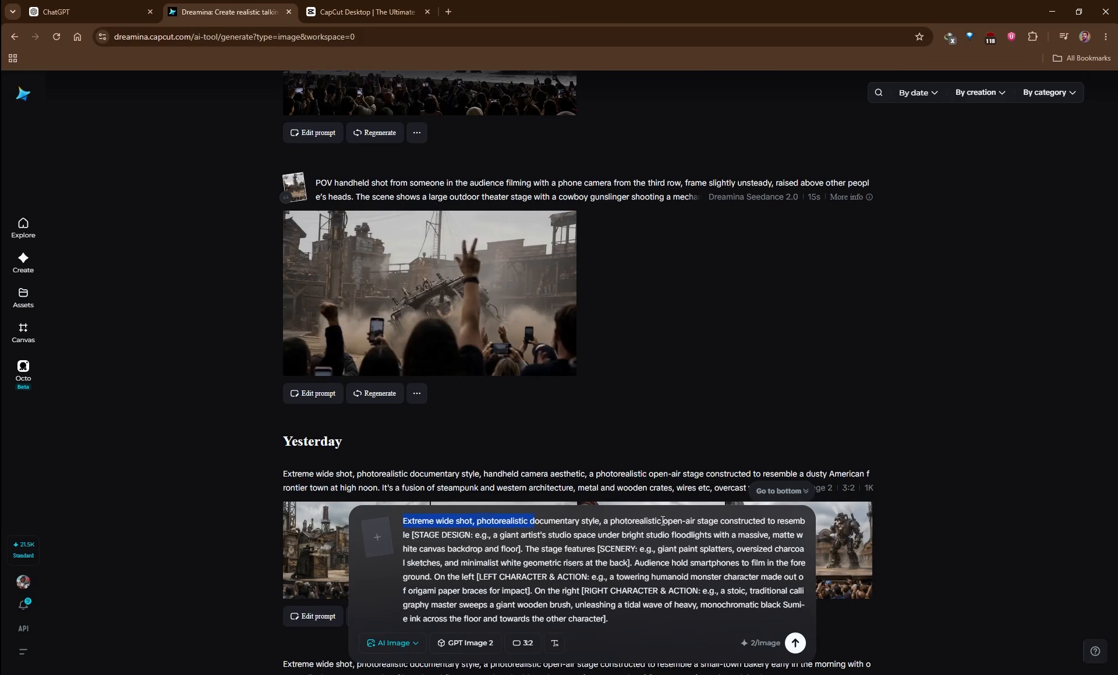
Examine the prompt template's sections: shot style and stage design, audience with smartphones, and the left and right characters' actions.
{"action": "mouse_move", "coordinate": [662, 521]}
{"action": "left_mouse_down"}
{"action": "mouse_move", "coordinate": [784, 522]}
{"action": "mouse_move", "coordinate": [412, 537]}
{"action": "mouse_move", "coordinate": [594, 537]}
{"action": "mouse_move", "coordinate": [524, 550]}
{"action": "mouse_move", "coordinate": [656, 545]}
{"action": "mouse_move", "coordinate": [632, 564]}
{"action": "left_mouse_up"}
{"action": "left_click", "coordinate": [423, 536]}
{"action": "left_click_drag", "start_coordinate": [633, 563], "coordinate": [439, 582]}
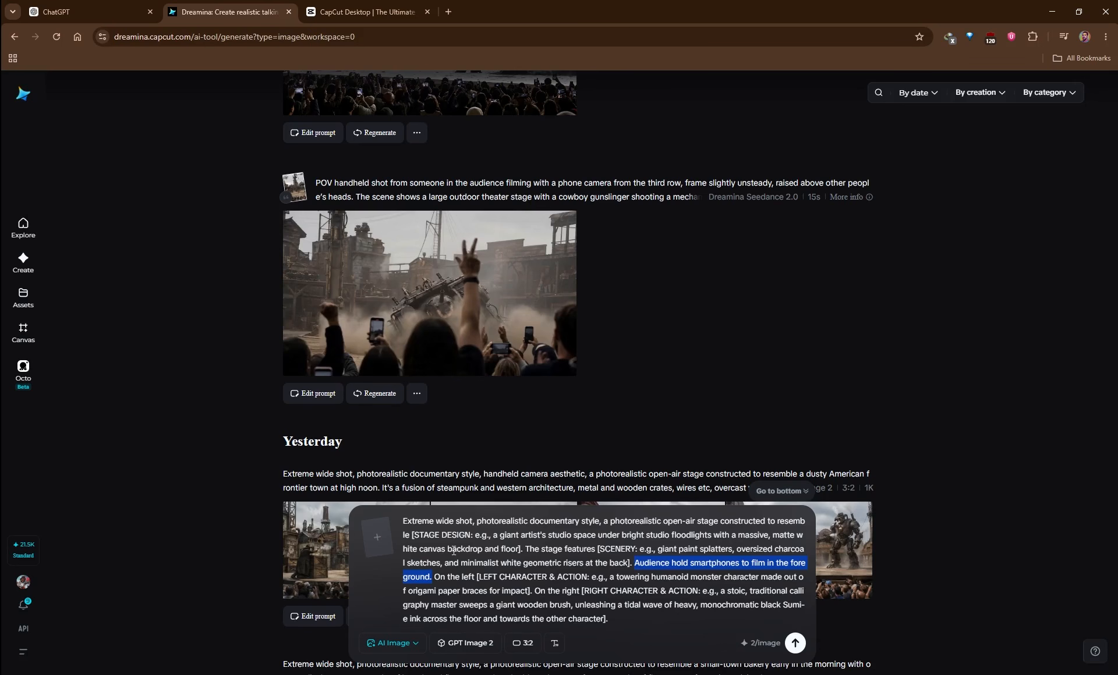
{"action": "mouse_move", "coordinate": [434, 577]}
{"action": "left_mouse_down"}
{"action": "mouse_move", "coordinate": [803, 591]}
{"action": "mouse_move", "coordinate": [575, 605]}
{"action": "mouse_move", "coordinate": [616, 606]}
{"action": "mouse_move", "coordinate": [617, 617]}
{"action": "left_mouse_up"}
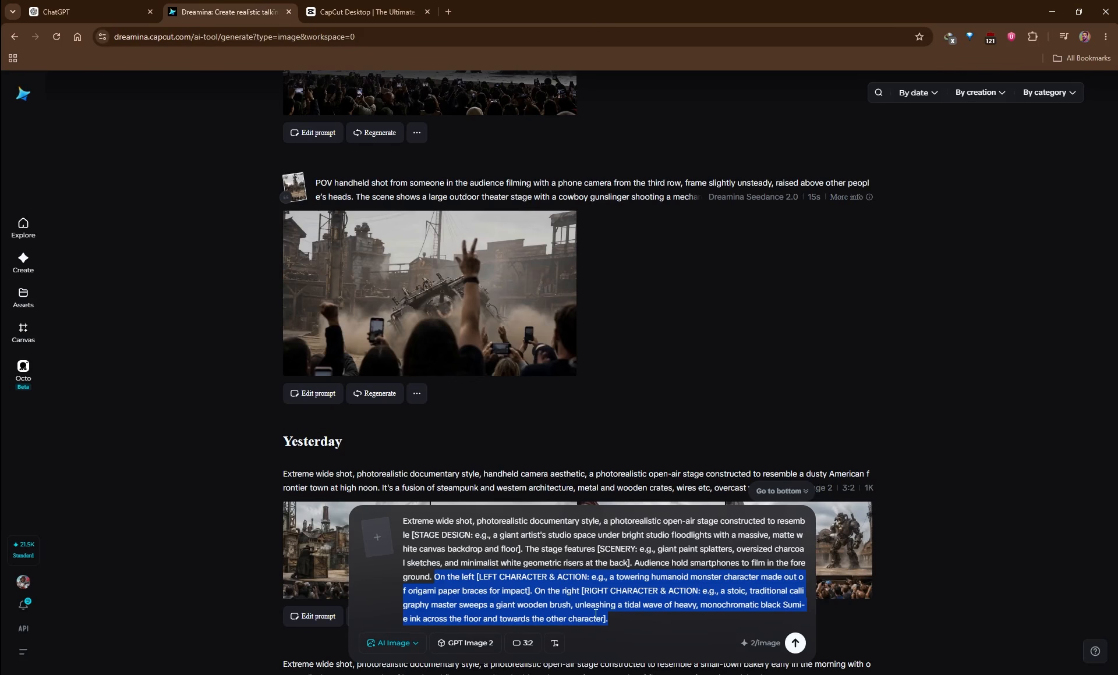
{"action": "left_click", "coordinate": [603, 614]}
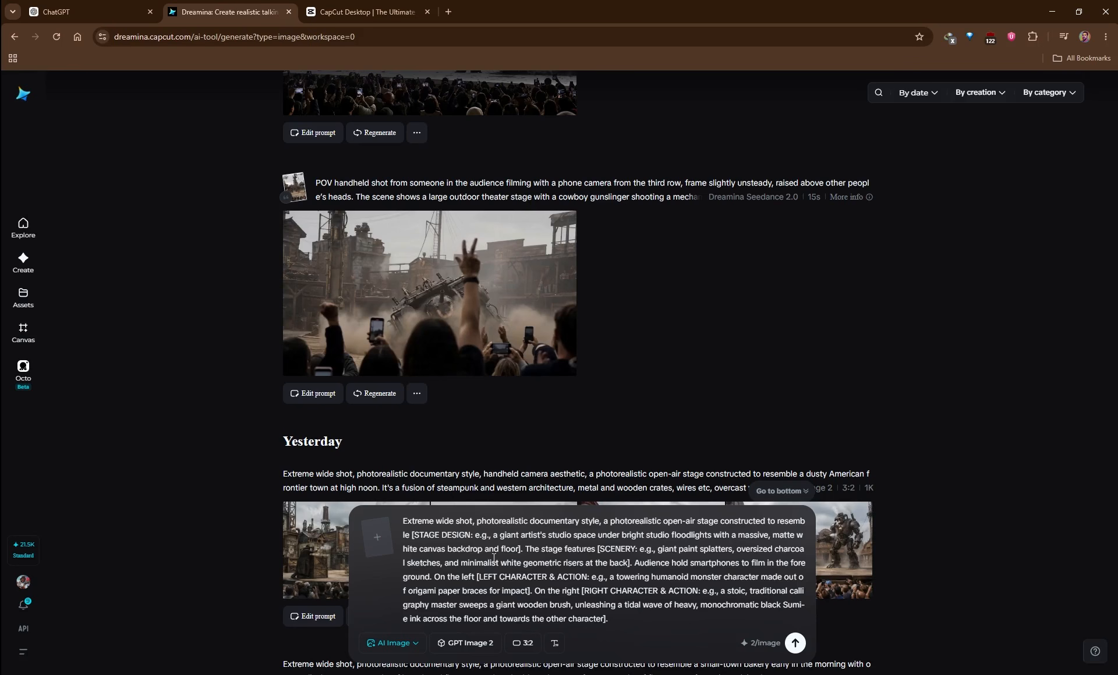
Switch to the ChatGPT conversation and review the request for 10 new ideas in this prompt format and the resulting stage ideas.
{"action": "key", "text": "alt+Tab"}
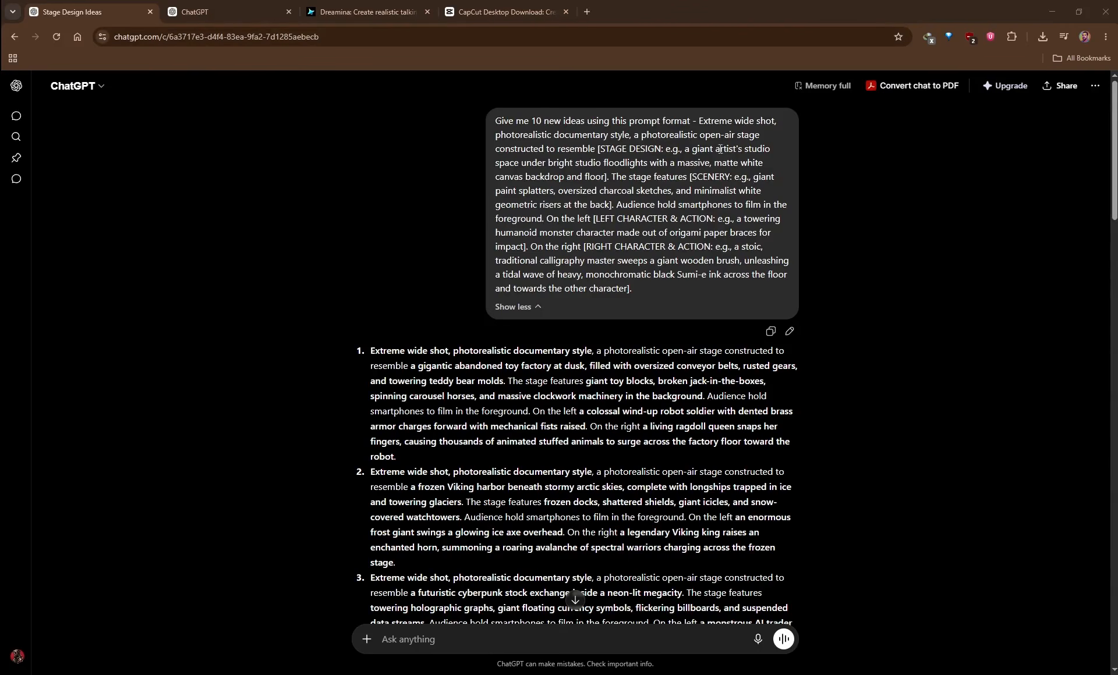
{"action": "left_click_drag", "start_coordinate": [495, 121], "coordinate": [692, 121]}
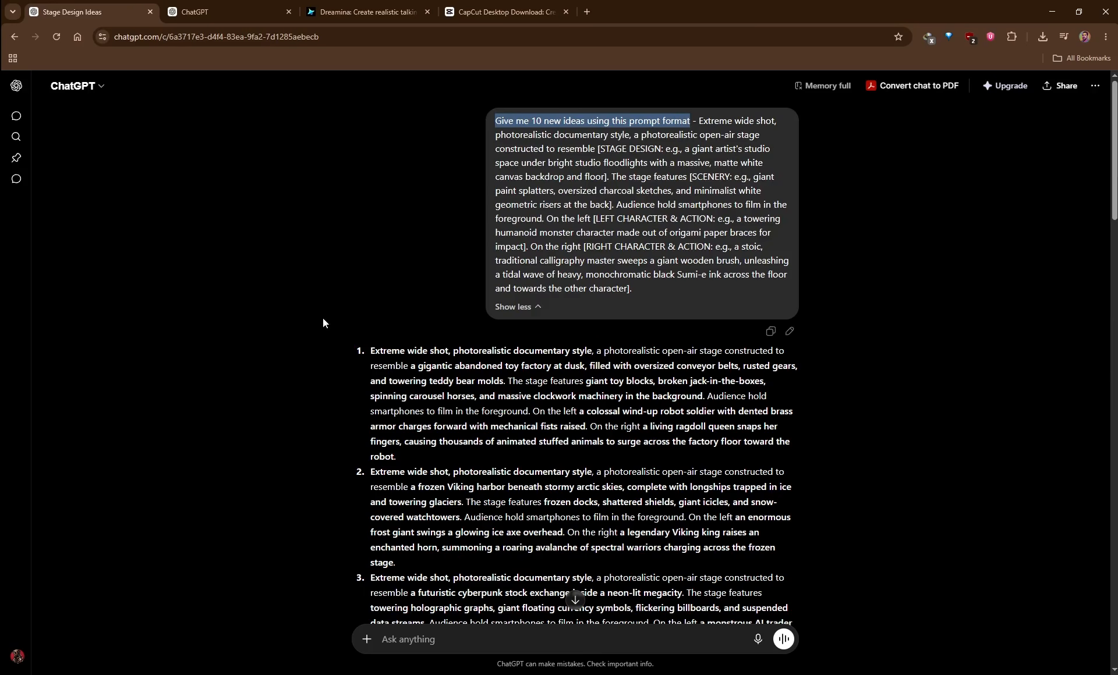
{"action": "scroll", "coordinate": [434, 314], "scroll_direction": "down", "scroll_amount": 2}
{"action": "scroll", "coordinate": [504, 326], "scroll_direction": "down", "scroll_amount": 2}
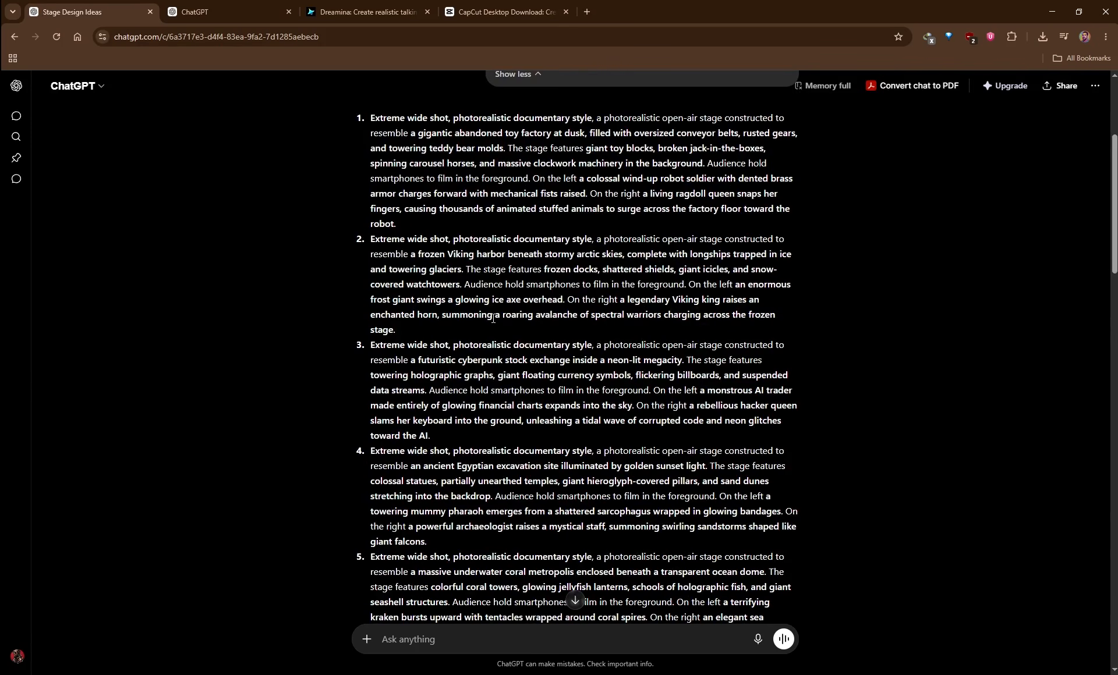
{"action": "scroll", "coordinate": [547, 307], "scroll_direction": "down", "scroll_amount": 2}
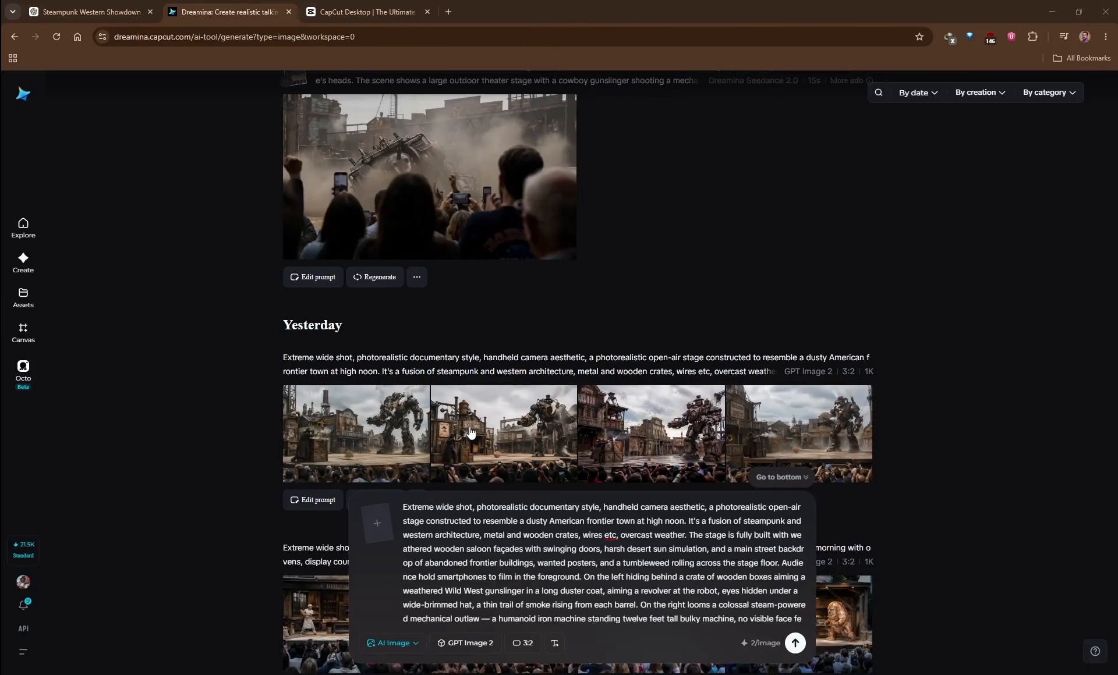
Inspect Dreamina's first steampunk western image at full size, and review the prompt text with its aspect ratio options.
{"action": "left_click", "coordinate": [364, 432]}
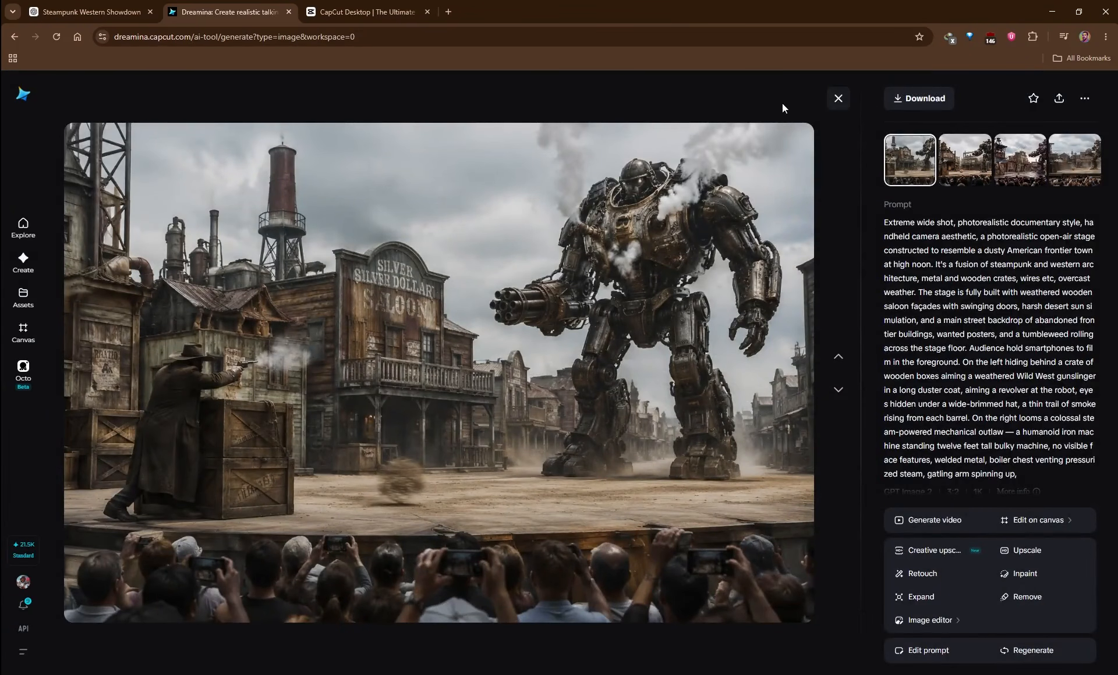
{"action": "left_click", "coordinate": [838, 98]}
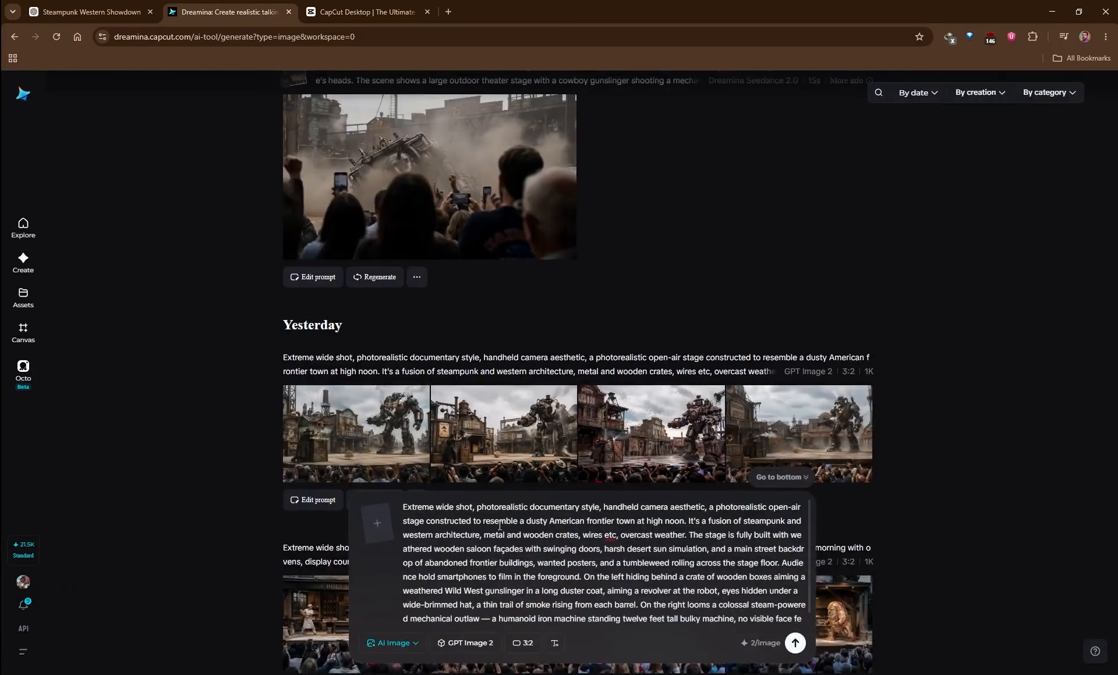
{"action": "left_click_drag", "start_coordinate": [403, 507], "coordinate": [741, 582]}
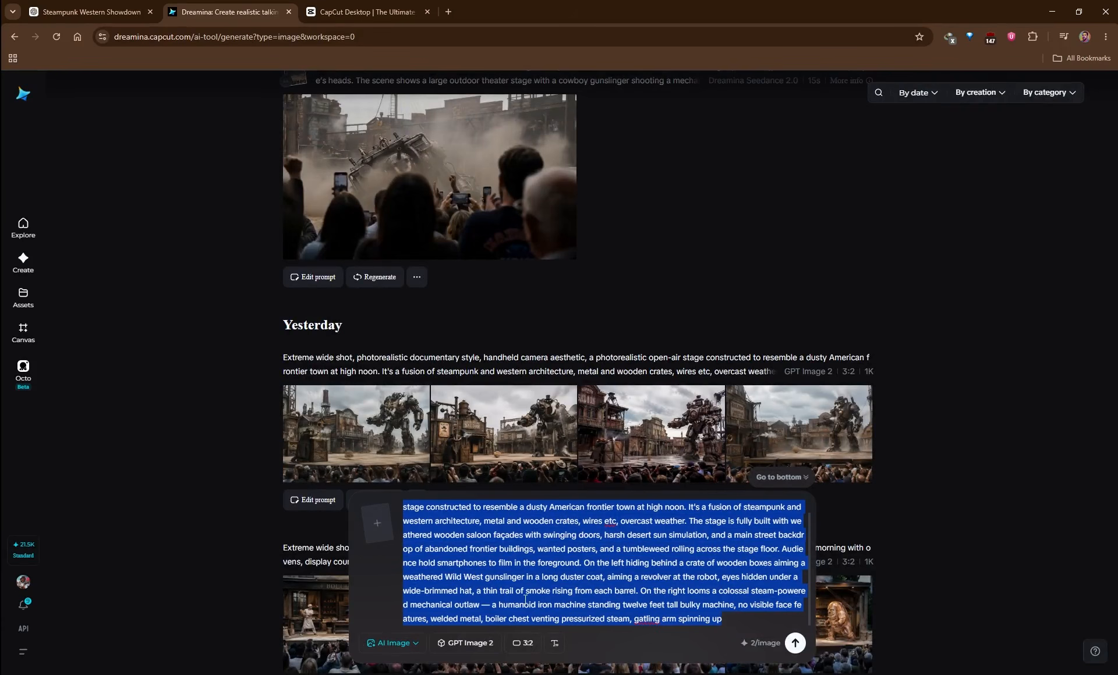
{"action": "left_click", "coordinate": [522, 644]}
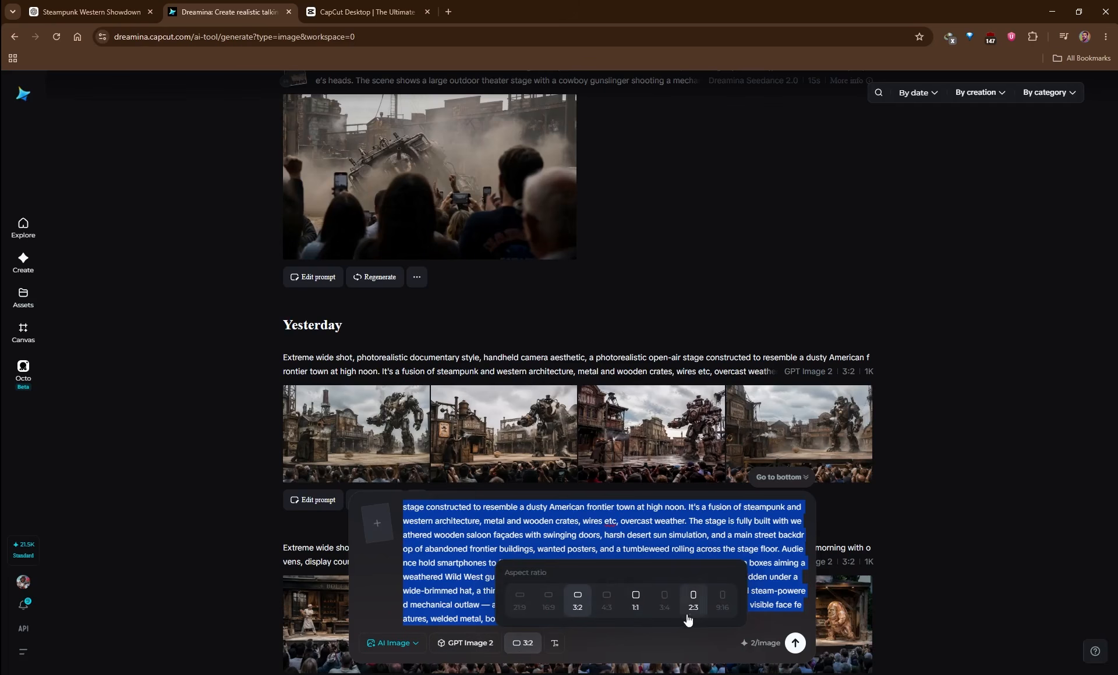
{"action": "left_click", "coordinate": [507, 550]}
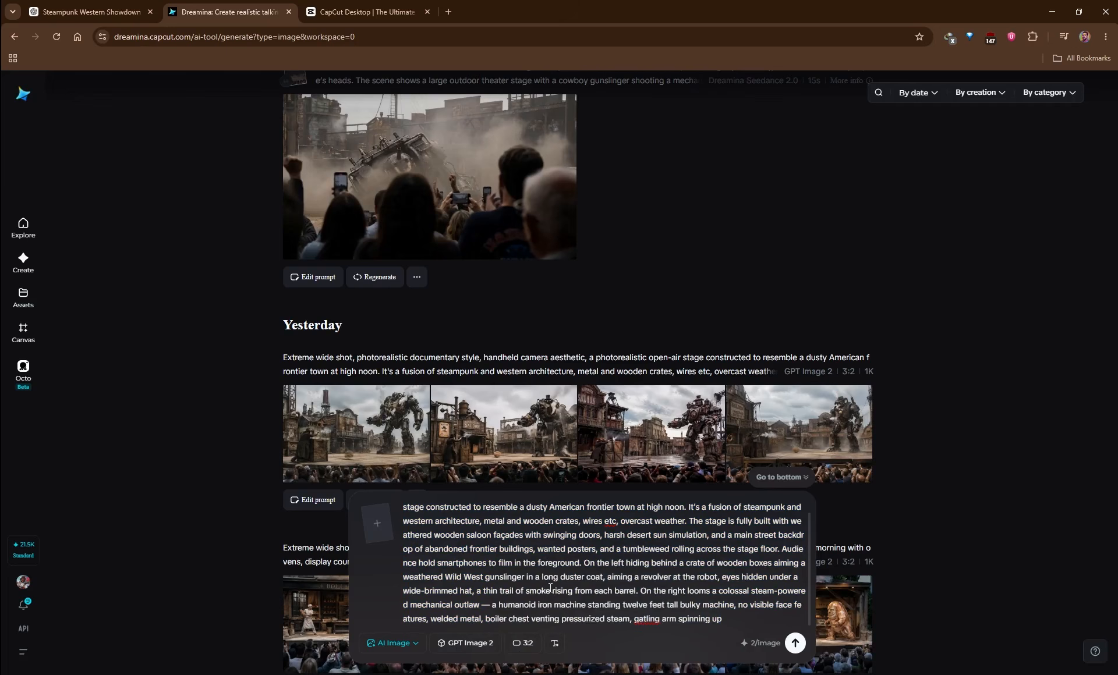
Compare Dreamina's first two steampunk western images with the version generated from the same prompt in ChatGPT.
{"action": "left_click", "coordinate": [379, 445]}
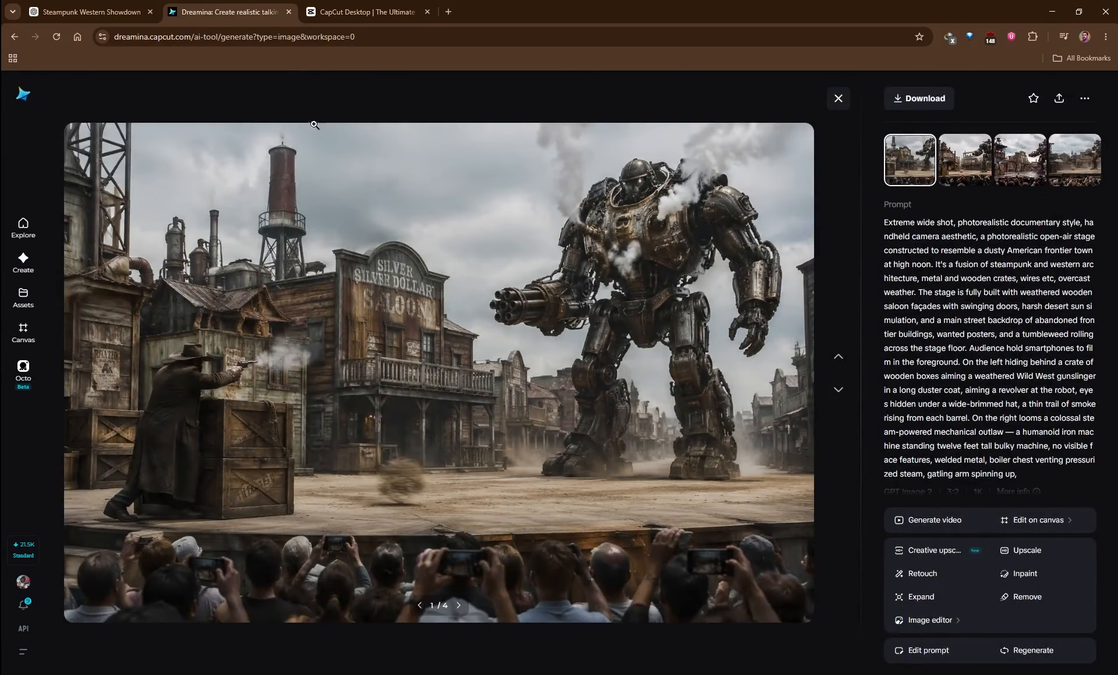
{"action": "left_click", "coordinate": [979, 161]}
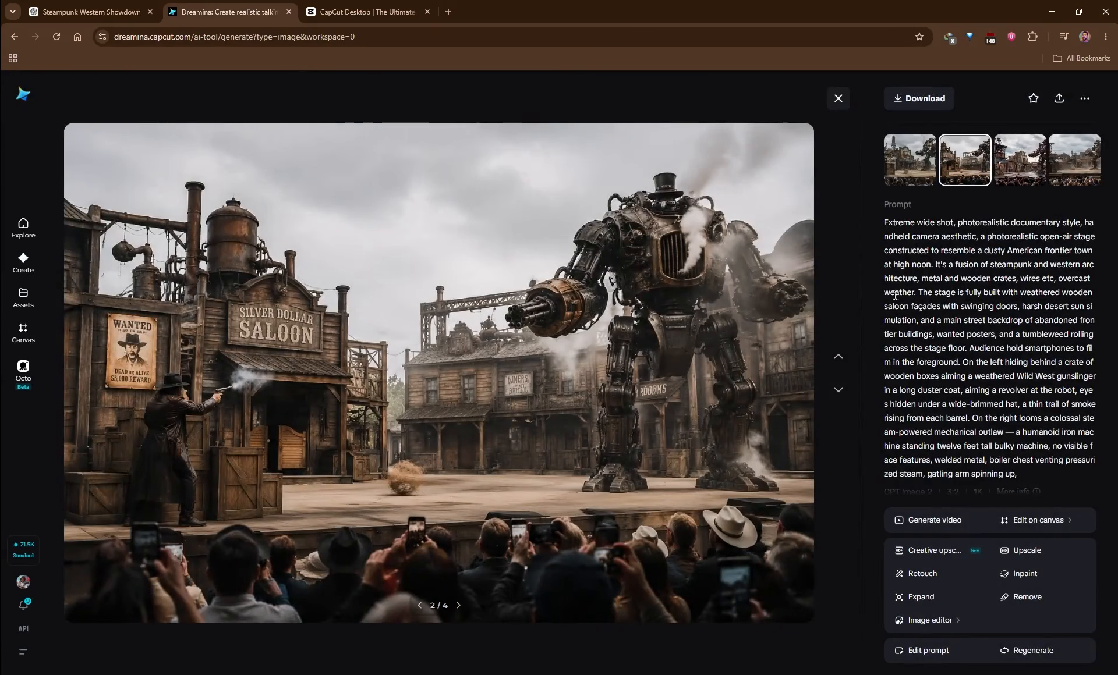
{"action": "left_click", "coordinate": [88, 14]}
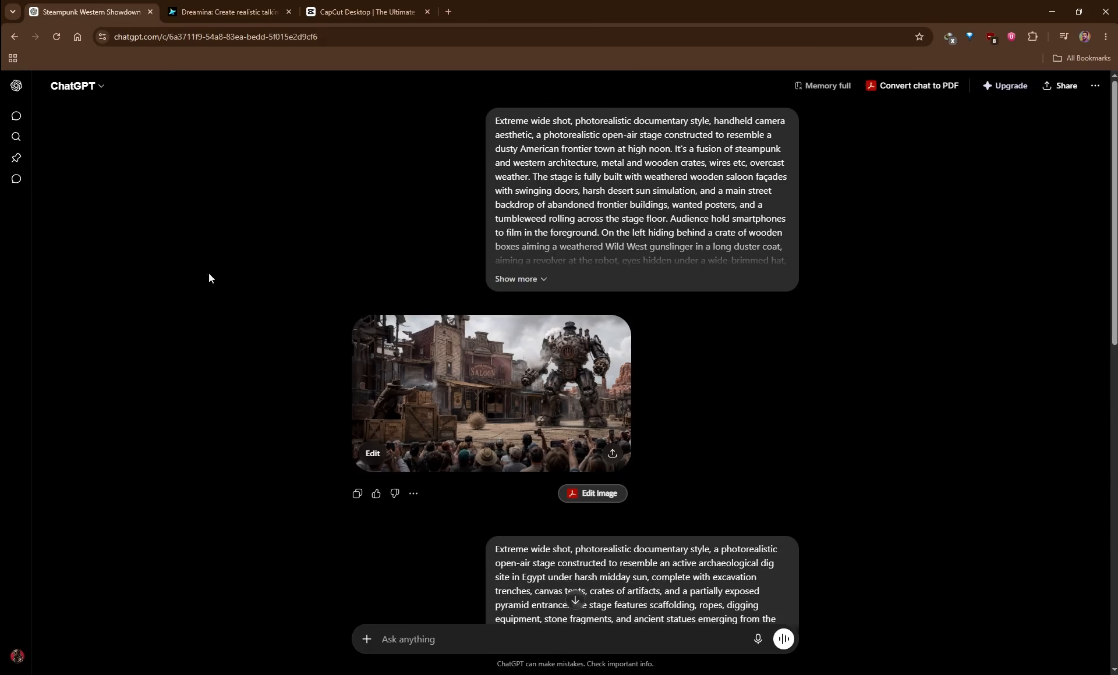
{"action": "left_click", "coordinate": [414, 367]}
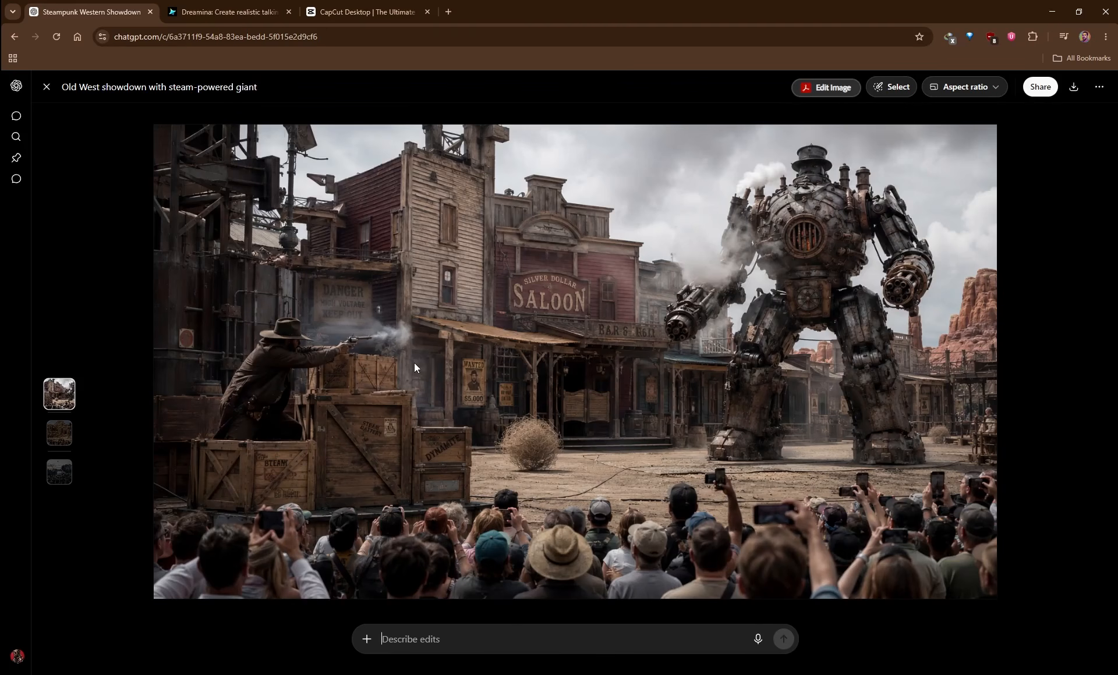
{"action": "left_click", "coordinate": [46, 87]}
{"action": "left_click", "coordinate": [222, 9]}
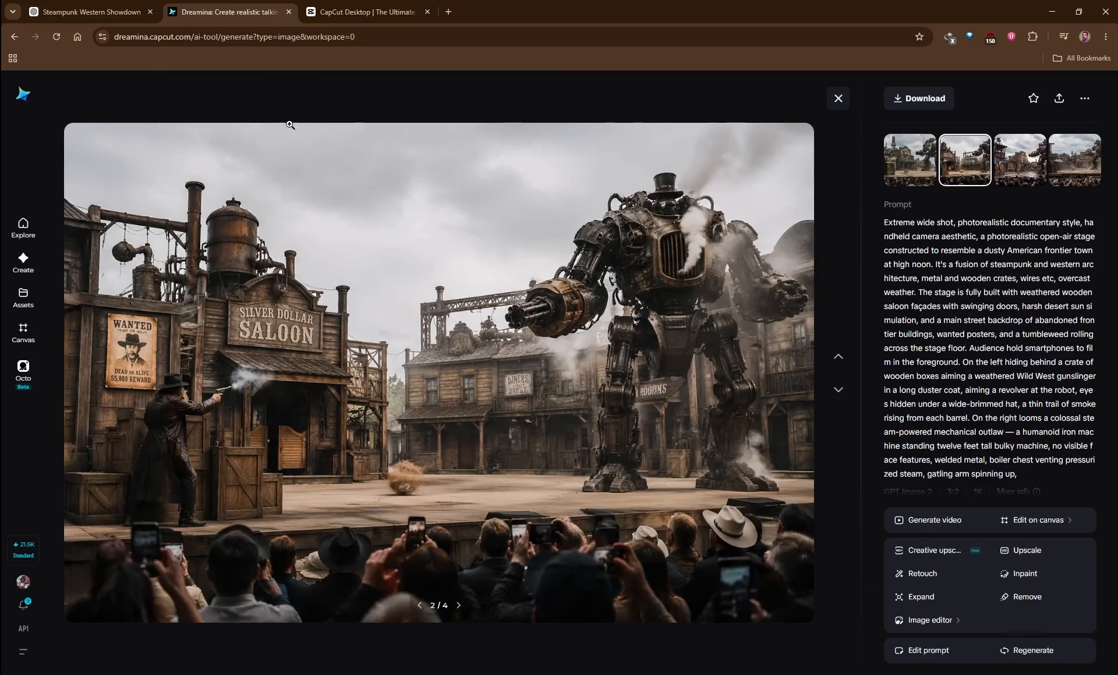
{"action": "key", "text": "Left"}
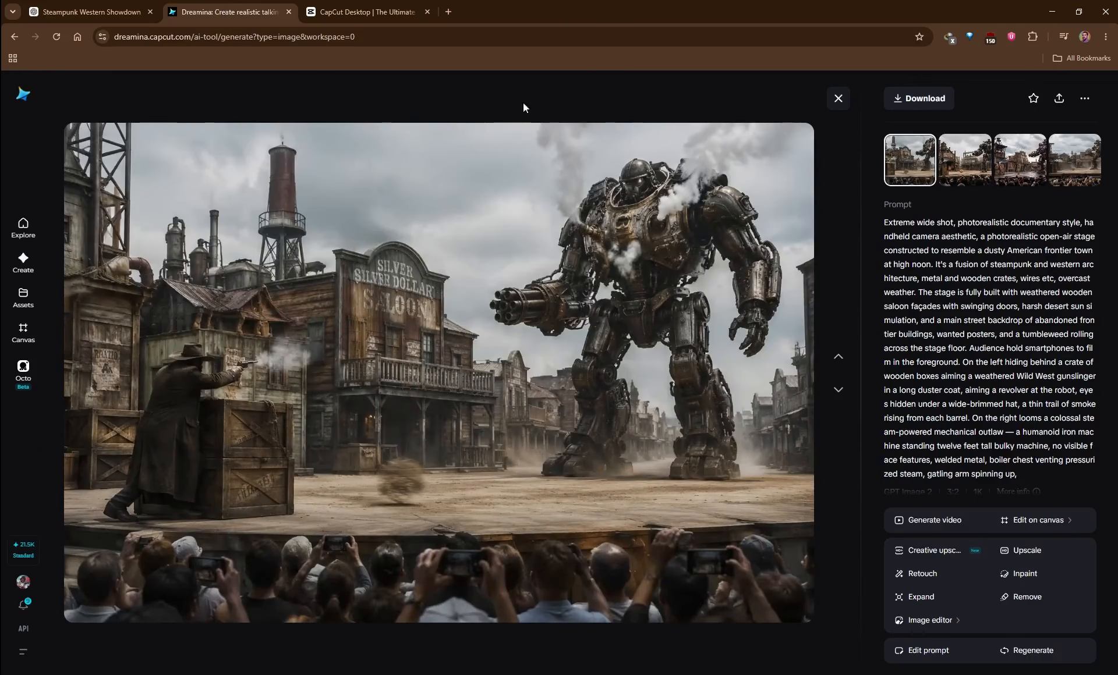
{"action": "left_click", "coordinate": [838, 99]}
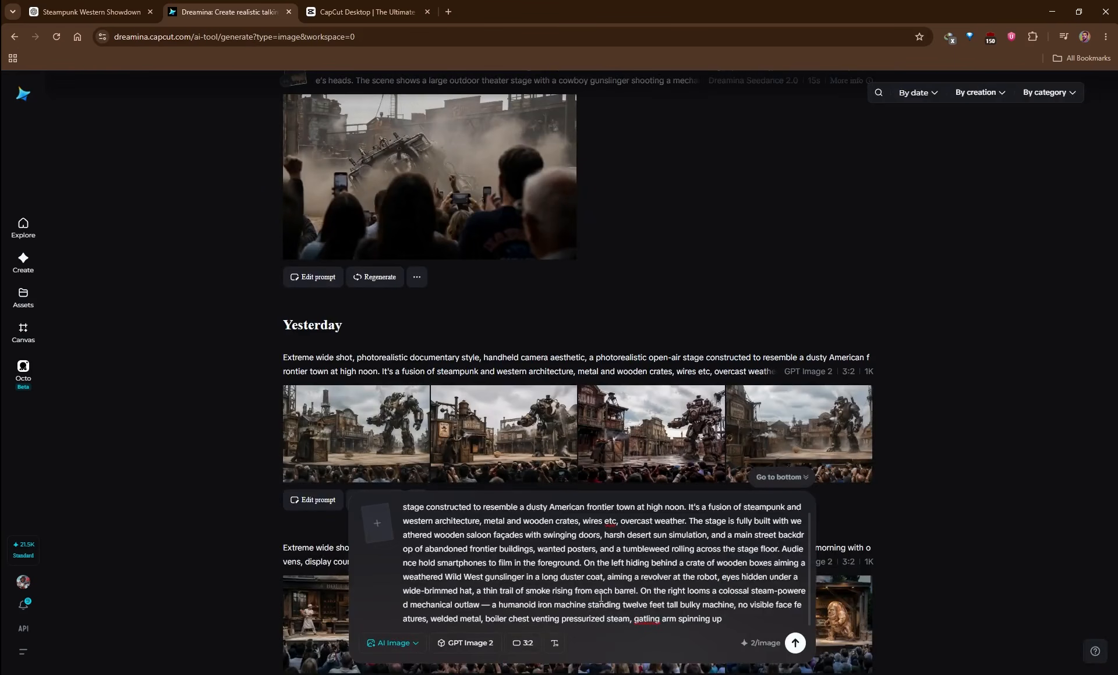
Switch the generator to AI Video and review the available models, keeping Dreamina Seedance 2.0.
{"action": "scroll", "coordinate": [668, 596], "scroll_direction": "up", "scroll_amount": 1}
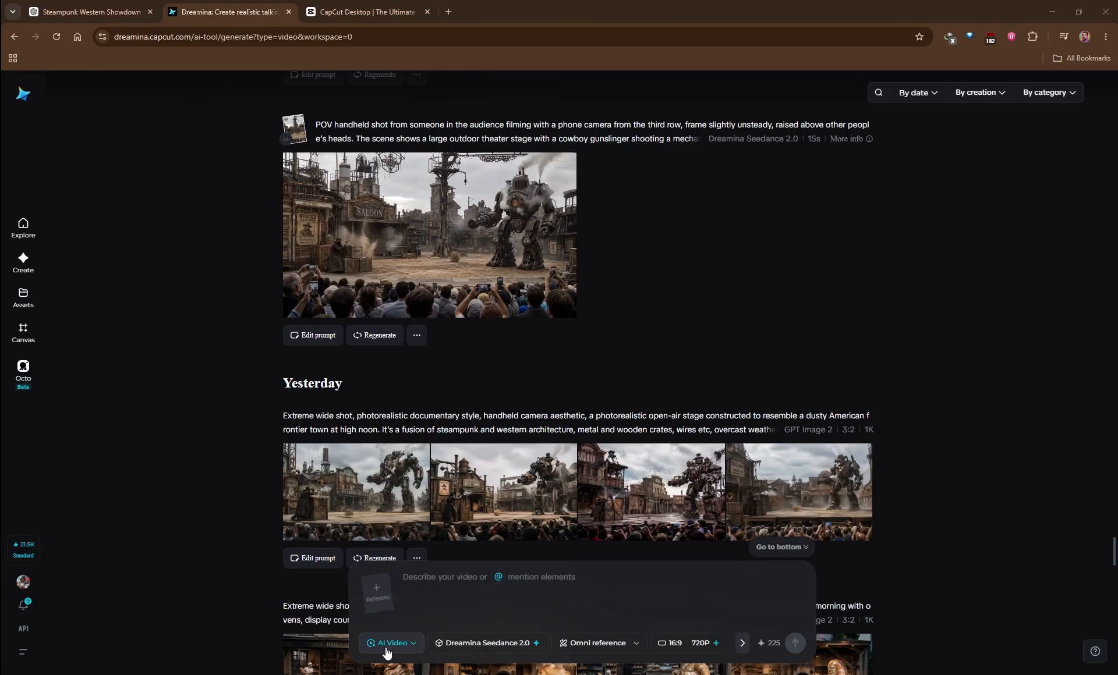
{"action": "left_click", "coordinate": [502, 650]}
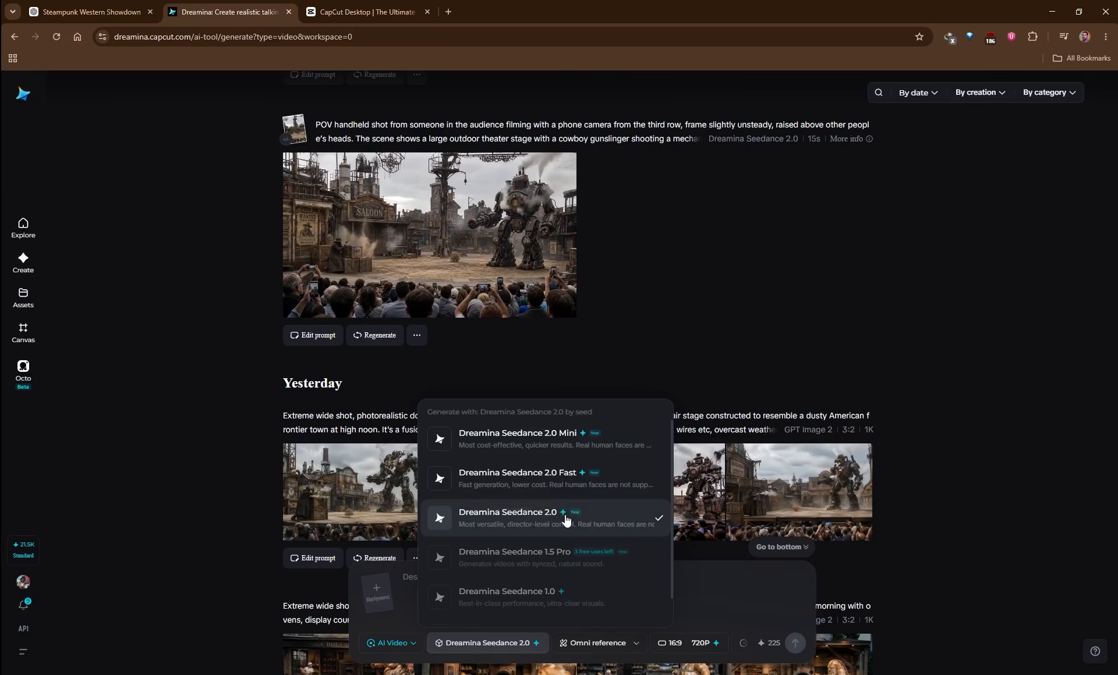
{"action": "left_click", "coordinate": [715, 598]}
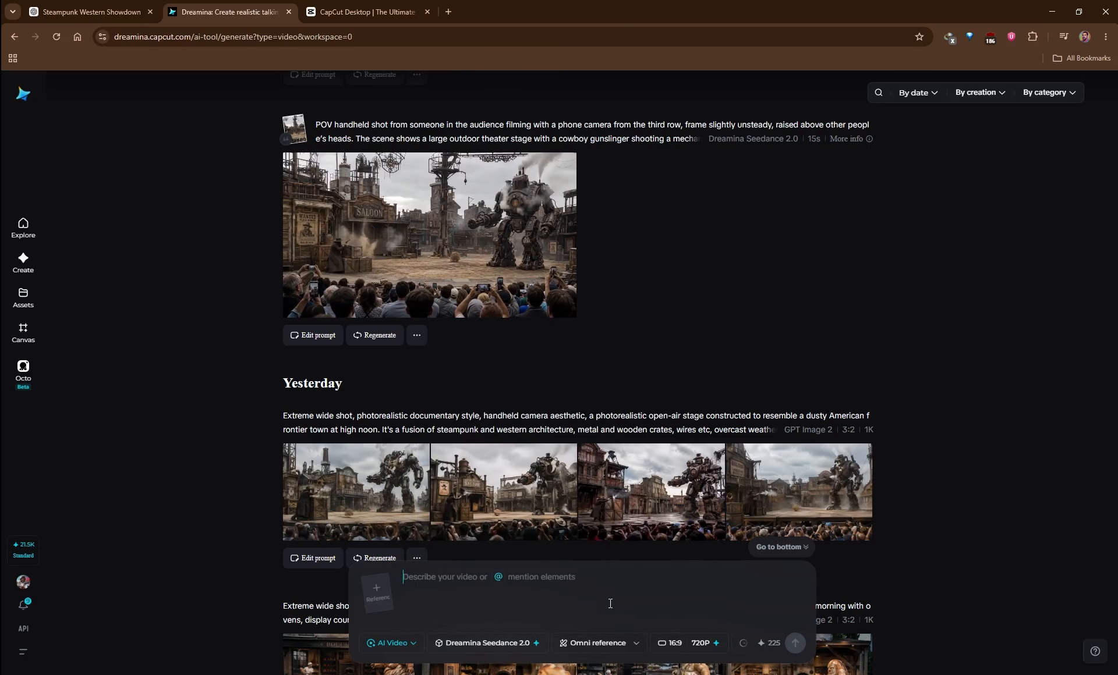
Choose Omni reference as the video's reference mode and review the alternative modes.
{"action": "left_click", "coordinate": [616, 647]}
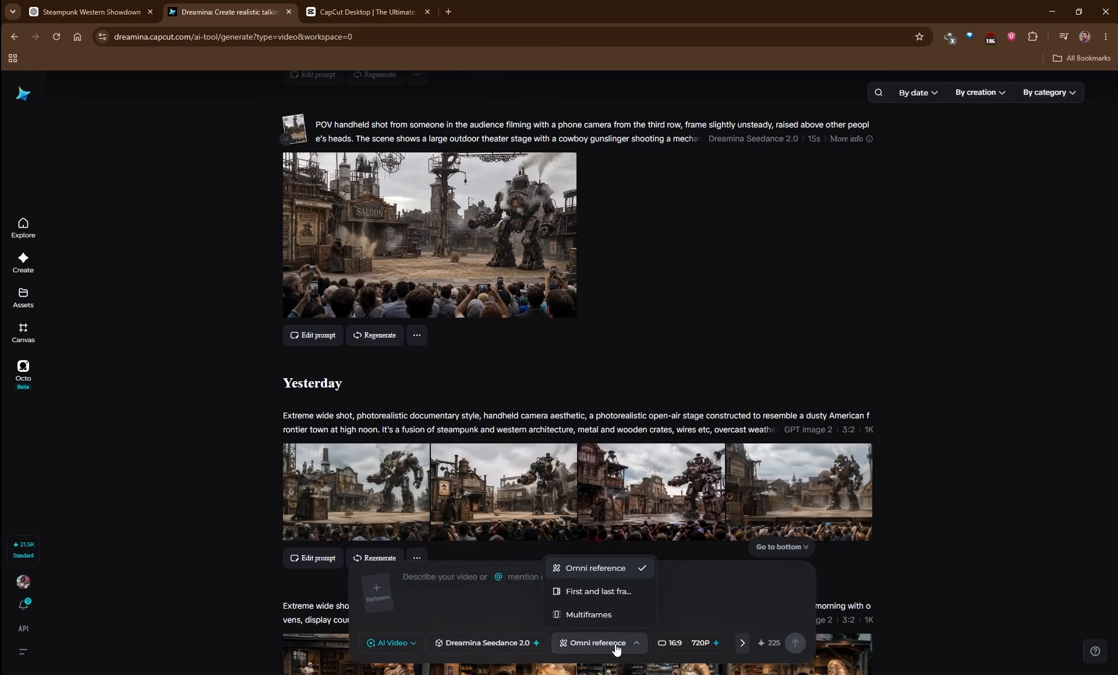
{"action": "left_click", "coordinate": [596, 568]}
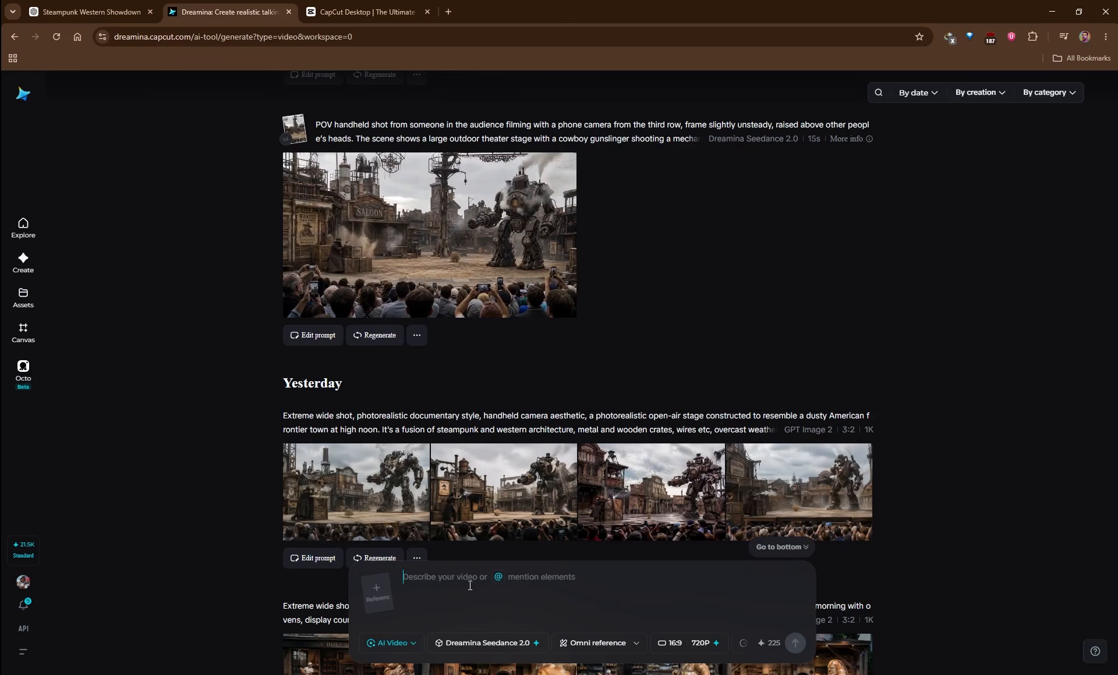
{"action": "left_click", "coordinate": [600, 644]}
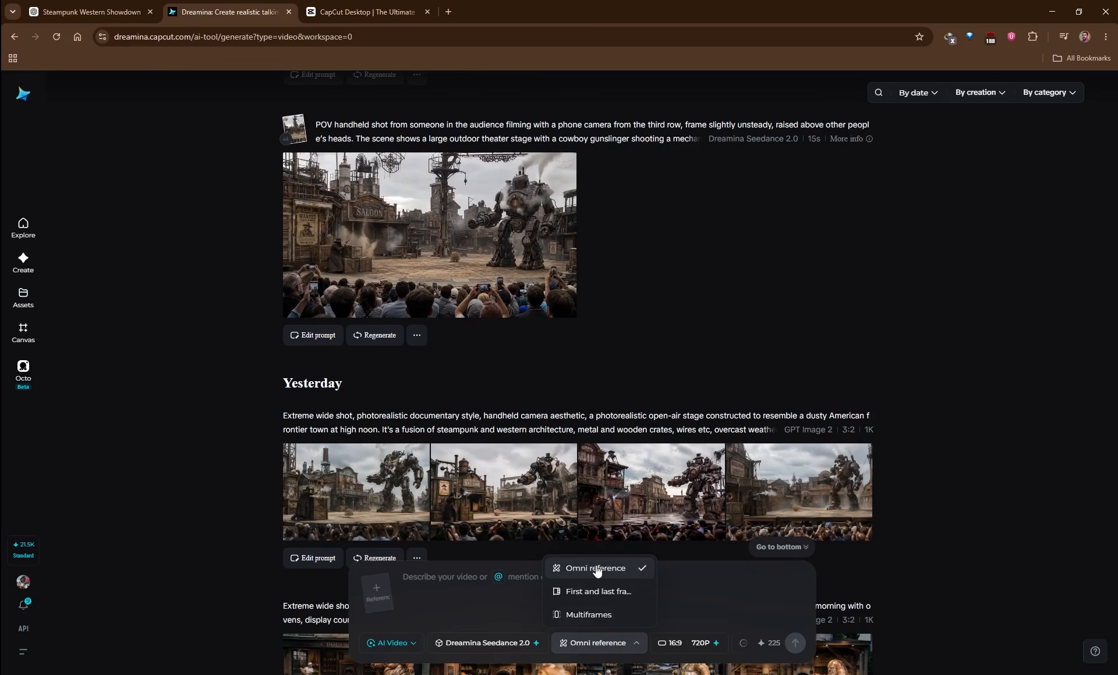
{"action": "left_click", "coordinate": [499, 591]}
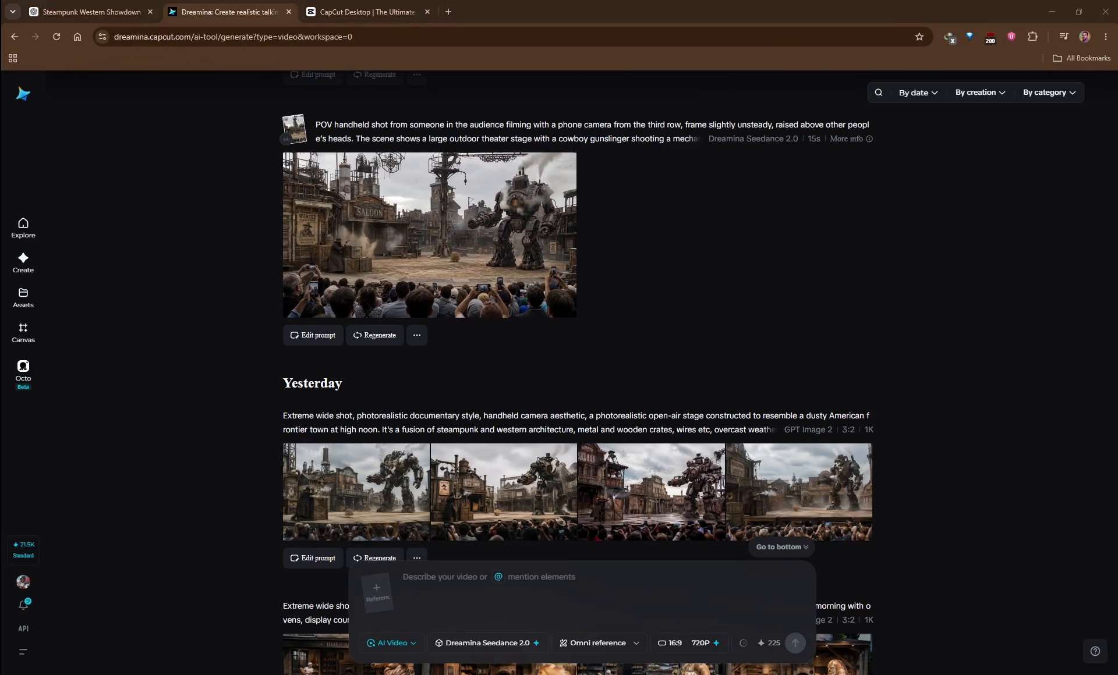
Add the steampunk stage image as the video reference and enter the "POV handheld shot from someone in the audience" prompt describing the cowboy-versus-robot shootout.
{"action": "left_click_drag", "start_coordinate": [0, 535], "coordinate": [379, 593]}
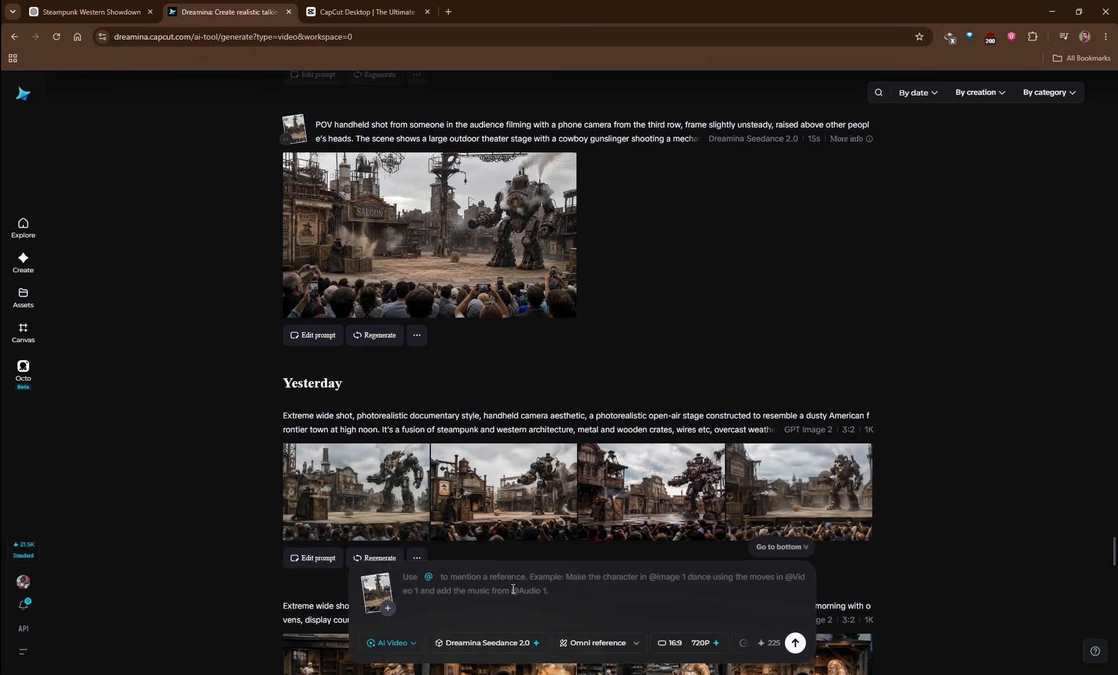
{"action": "type", "text": "POV handheld shot from someone in the audience filming with a phone camera from the third row, frame slightly unsteady, raised above other people’s heads. The scene shows a large outdoor theater stage with a cowboy gunslinger shooting a mechanical robot while hiding behind wooden crates. The cowboy hides behind the crates shooting at the robot. The robots bullets are slowly destroying pieces of the wooden crate. The cowboy ducks and dodges bullets. Bullet impact and dust is flying with every bullet impact that hits the ground. Western cowboy music can be heard playing through the speakers on stage. The crowd can be heard cheering, some amazed, others shocked. The intense shootout on stage ends once the cowboy fires his last round, while hiding behind the crates causing the robot to malfunctioning, spark and collapse. Audible oohs and aahs can be heard once the battle is finished."}
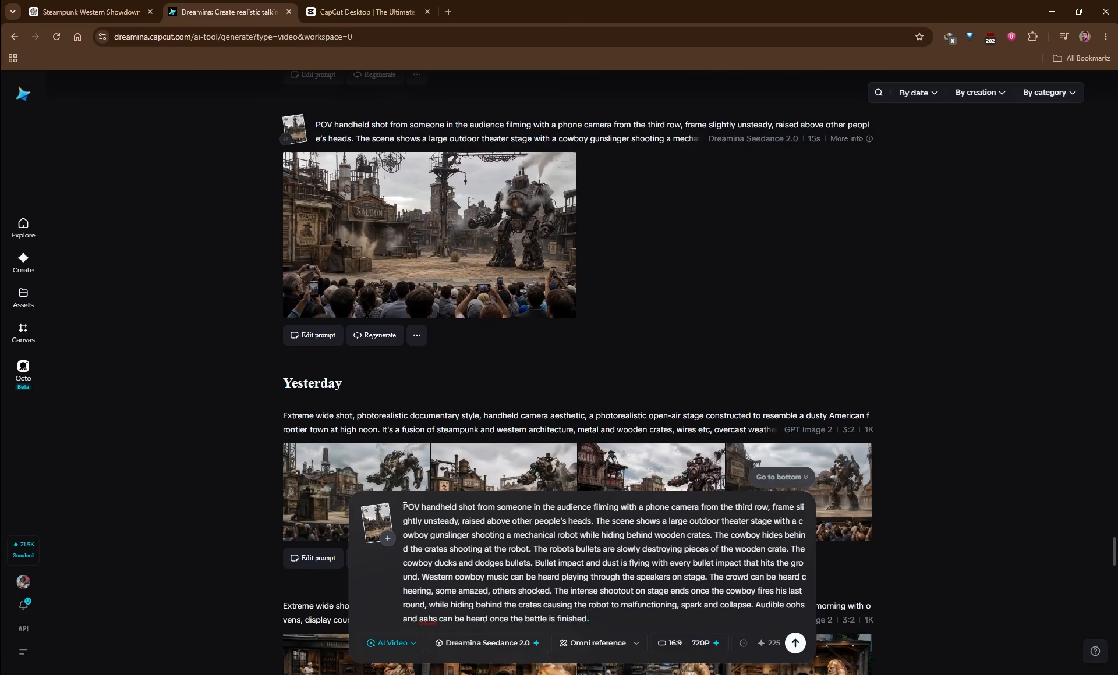
Review the POV video prompt section by section: camera viewpoint, shootout action, western cowboy music, crowd reactions, and the closing oohs and aahs.
{"action": "left_click_drag", "start_coordinate": [404, 507], "coordinate": [595, 522]}
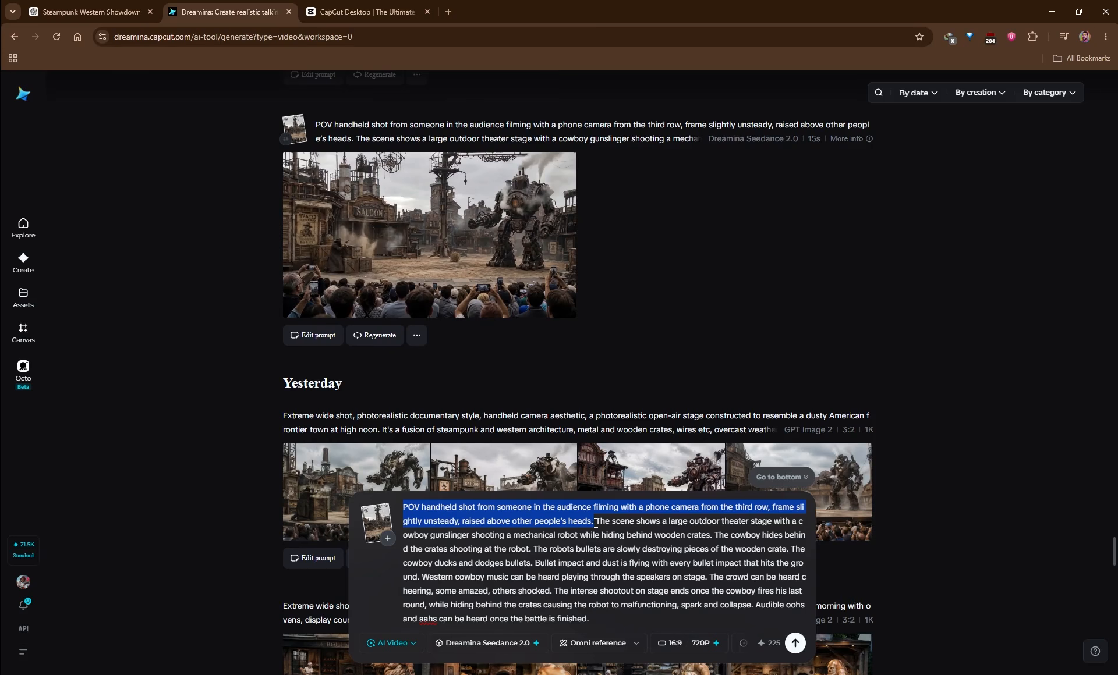
{"action": "left_click", "coordinate": [616, 528]}
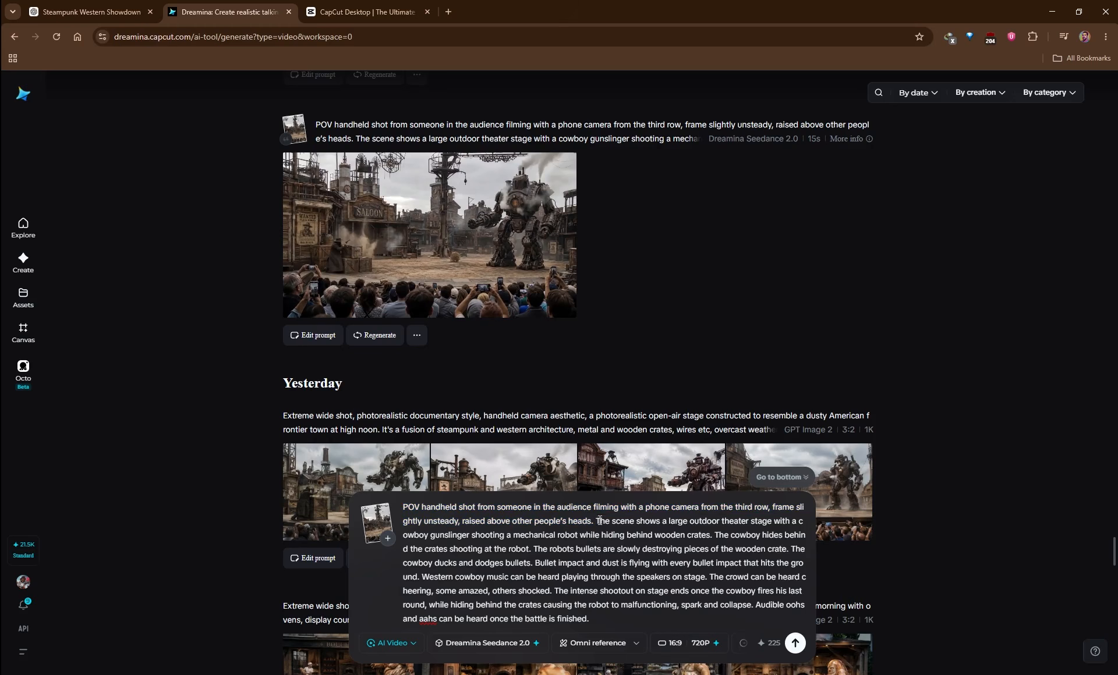
{"action": "left_click_drag", "start_coordinate": [600, 521], "coordinate": [595, 582]}
{"action": "left_click", "coordinate": [616, 527]}
{"action": "left_click", "coordinate": [436, 577]}
{"action": "left_click_drag", "start_coordinate": [639, 582], "coordinate": [706, 581]}
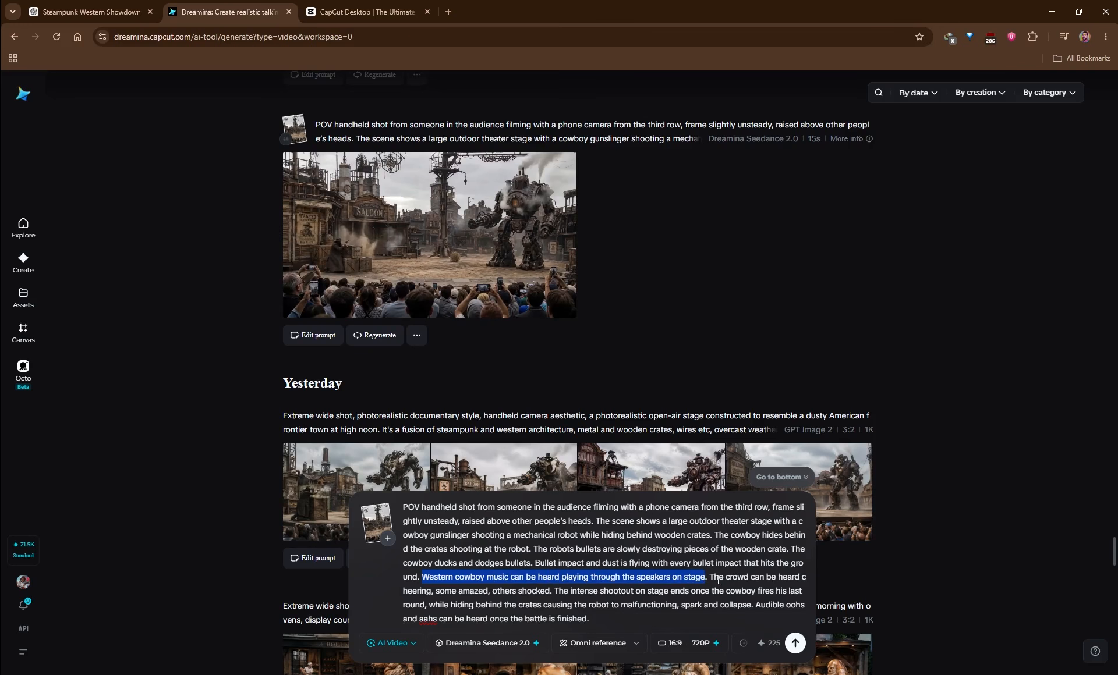
{"action": "left_click", "coordinate": [716, 580]}
{"action": "left_click_drag", "start_coordinate": [711, 577], "coordinate": [555, 593]}
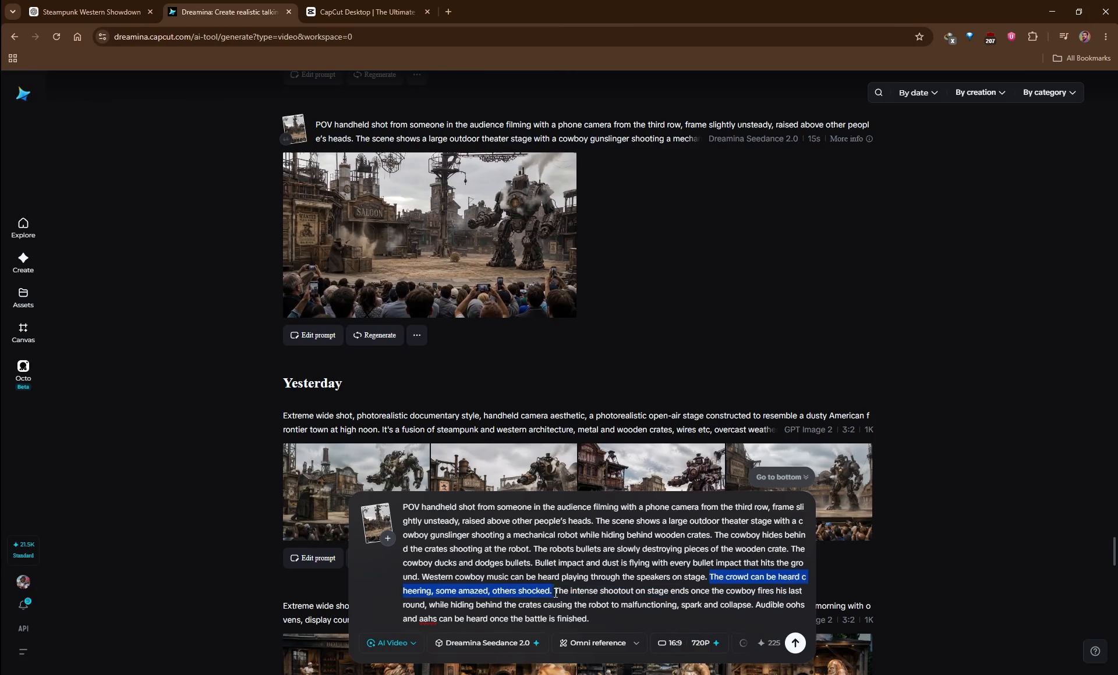
{"action": "left_click", "coordinate": [773, 597]}
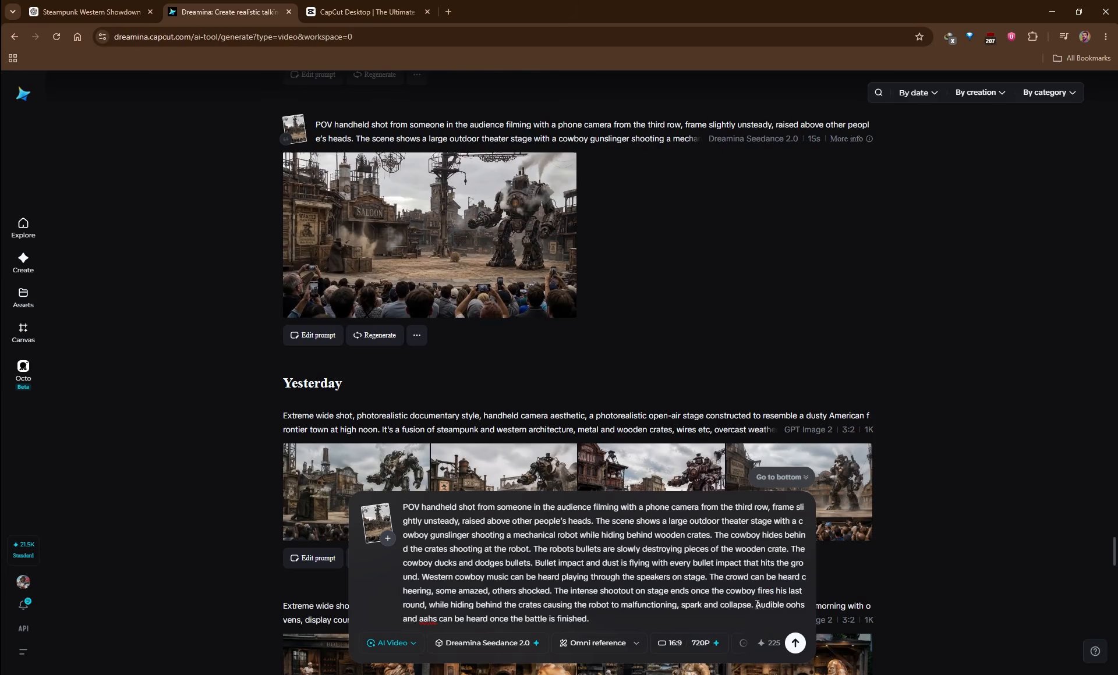
{"action": "left_click_drag", "start_coordinate": [756, 605], "coordinate": [784, 618]}
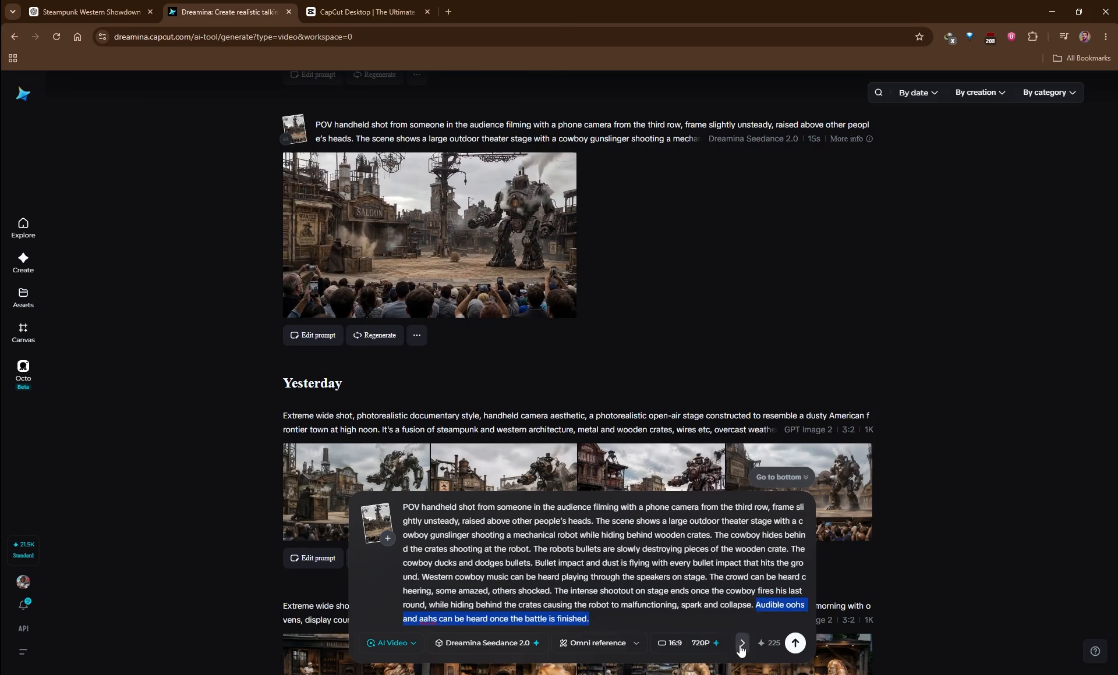
Review the total duration options for the shootout video, keeping 15s.
{"action": "left_click", "coordinate": [741, 646]}
{"action": "left_click", "coordinate": [707, 646]}
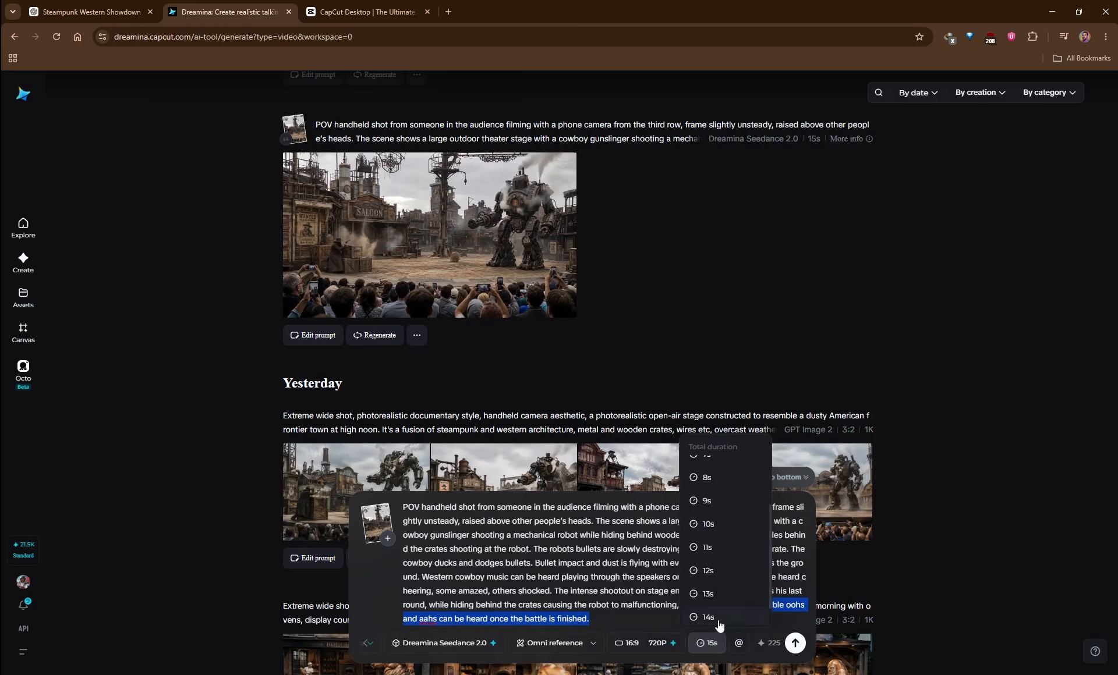
{"action": "left_click", "coordinate": [635, 594]}
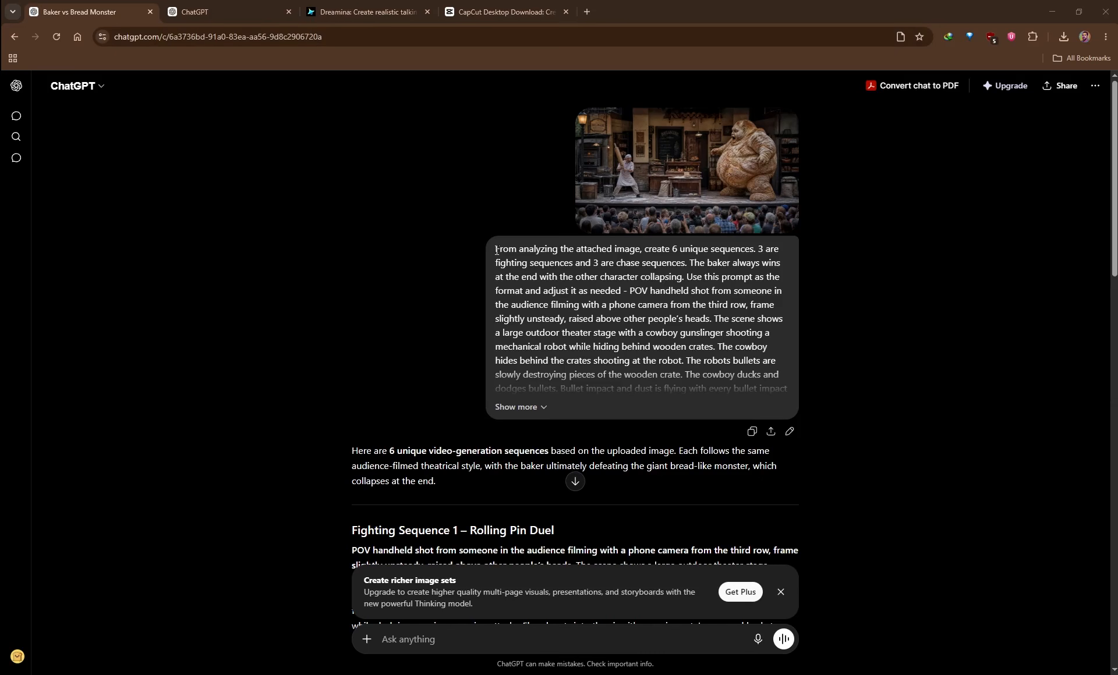
Switch to ChatGPT's Baker vs Bread Monster chat, expand the request, and review its six-sequence instructions and the cowboy prompt used as the format.
{"action": "left_click_drag", "start_coordinate": [495, 250], "coordinate": [780, 263]}
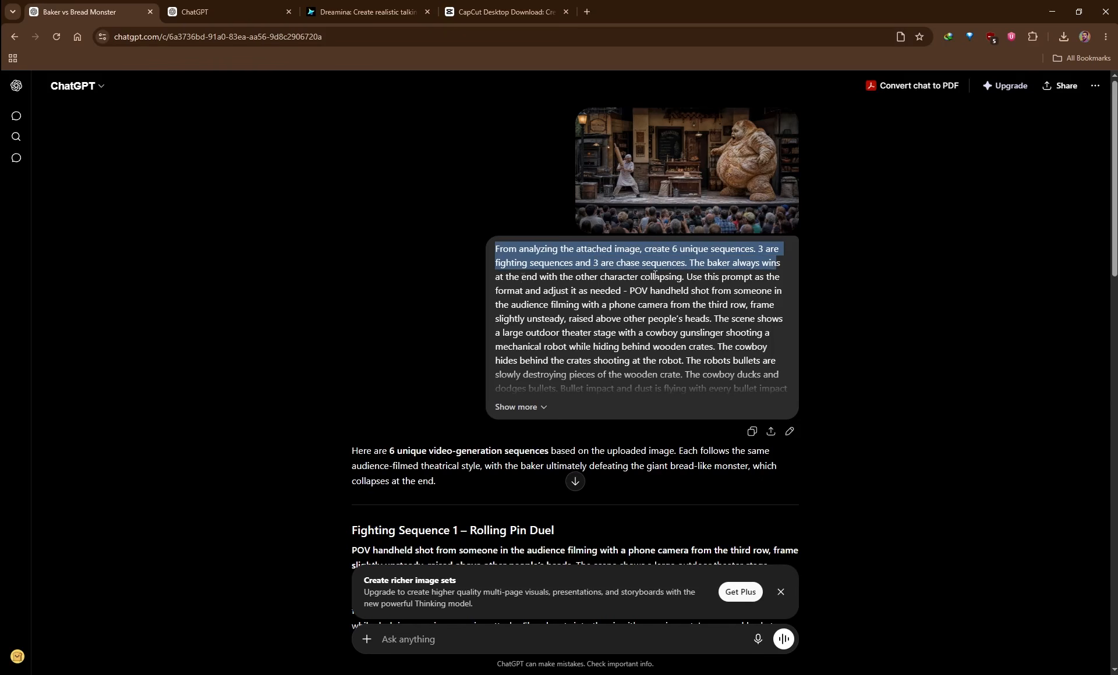
{"action": "left_click_drag", "start_coordinate": [687, 276], "coordinate": [482, 253]}
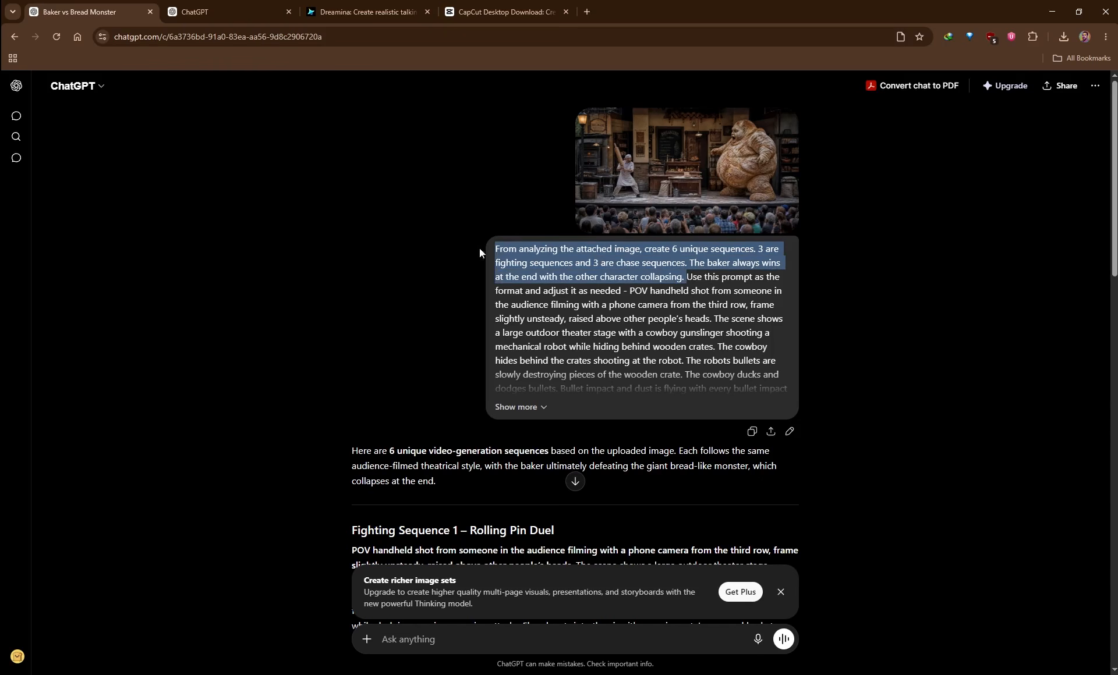
{"action": "left_click", "coordinate": [690, 276]}
{"action": "left_click_drag", "start_coordinate": [689, 276], "coordinate": [526, 414]}
{"action": "left_click", "coordinate": [526, 410]}
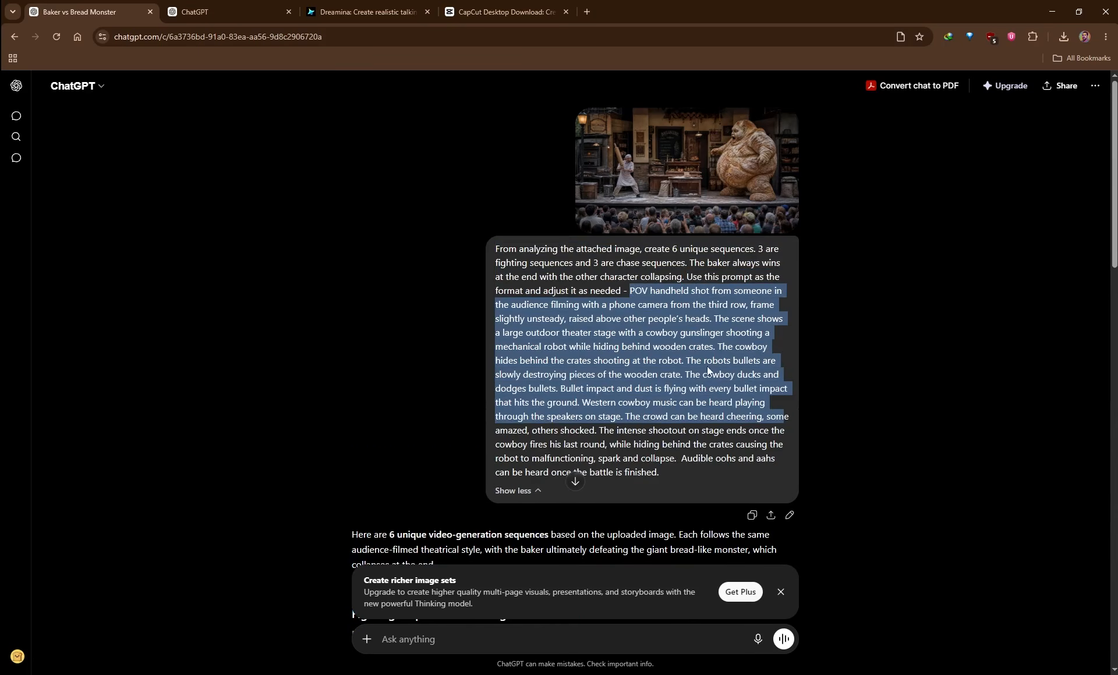
{"action": "left_click", "coordinate": [678, 457]}
{"action": "left_click_drag", "start_coordinate": [664, 475], "coordinate": [629, 291]}
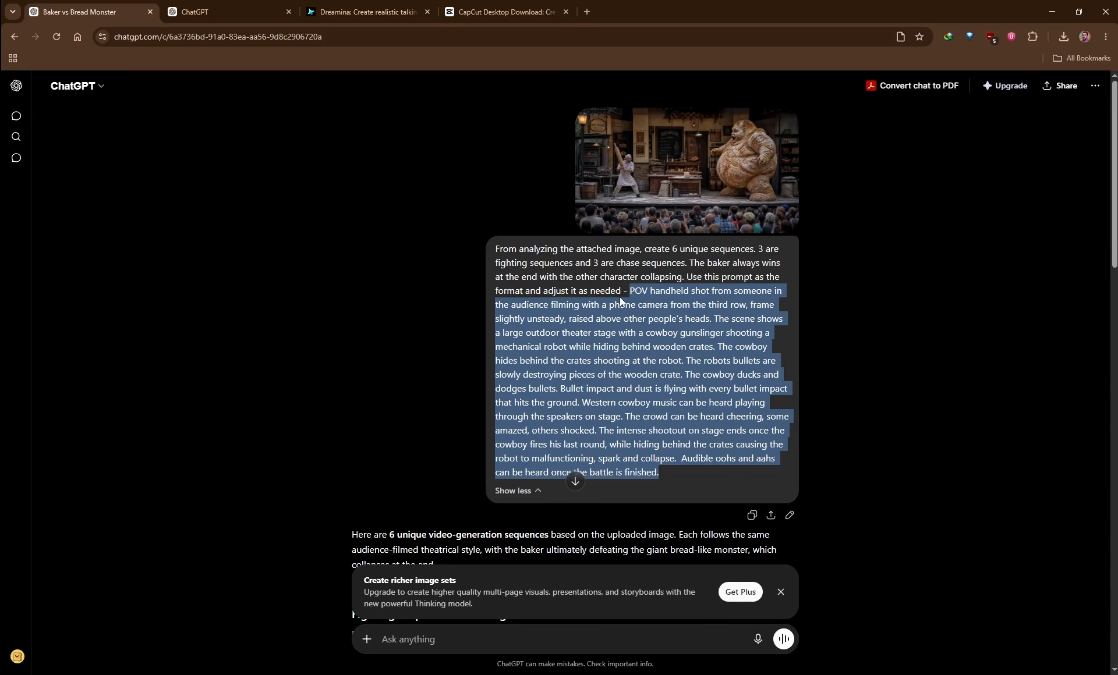
Read through the fighting sequence prompts ChatGPT wrote for the baker and the bread monster.
{"action": "scroll", "coordinate": [623, 299], "scroll_direction": "down", "scroll_amount": 2}
{"action": "scroll", "coordinate": [623, 298], "scroll_direction": "down", "scroll_amount": 2}
{"action": "scroll", "coordinate": [554, 333], "scroll_direction": "down", "scroll_amount": 2}
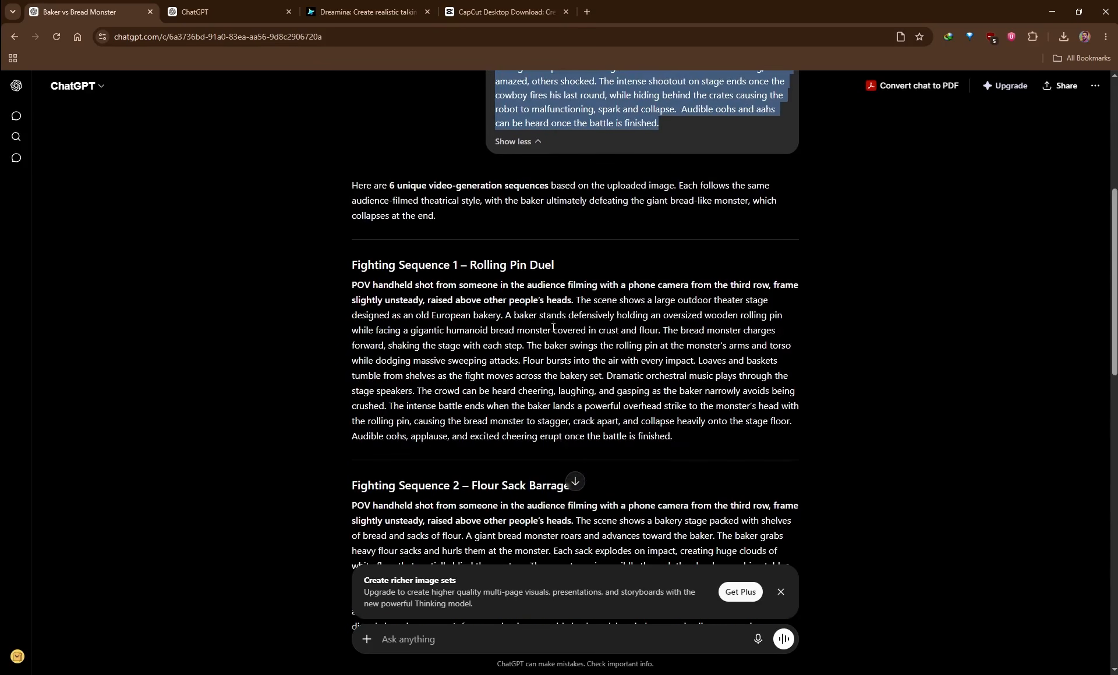
{"action": "scroll", "coordinate": [550, 336], "scroll_direction": "down", "scroll_amount": 2}
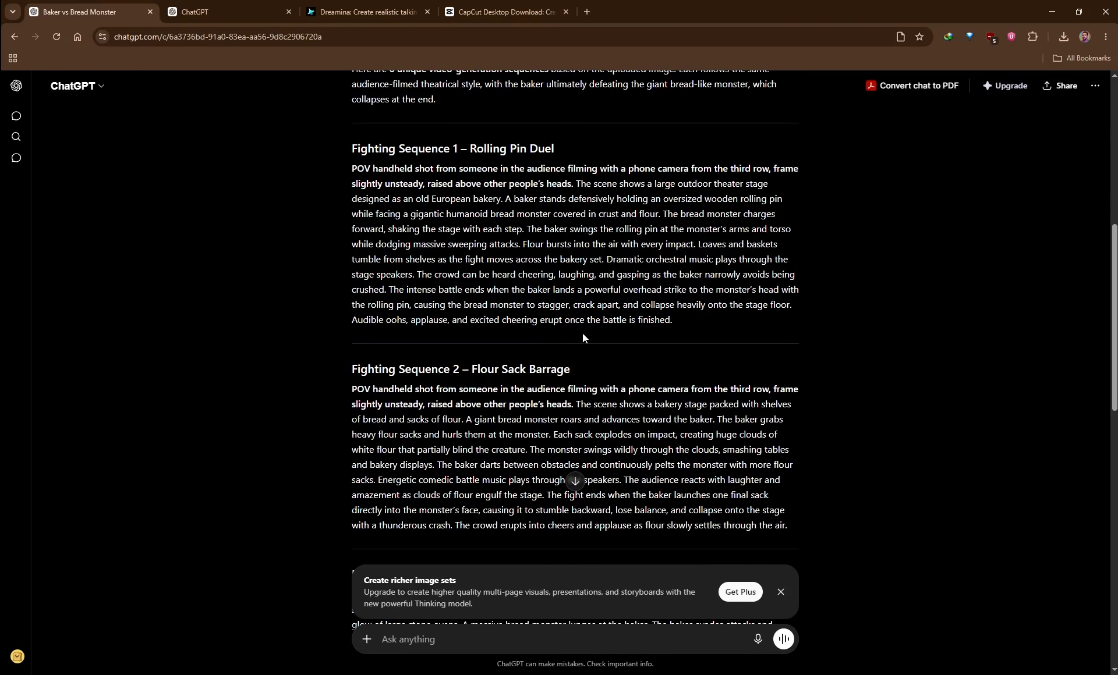
{"action": "scroll", "coordinate": [609, 324], "scroll_direction": "up", "scroll_amount": 3}
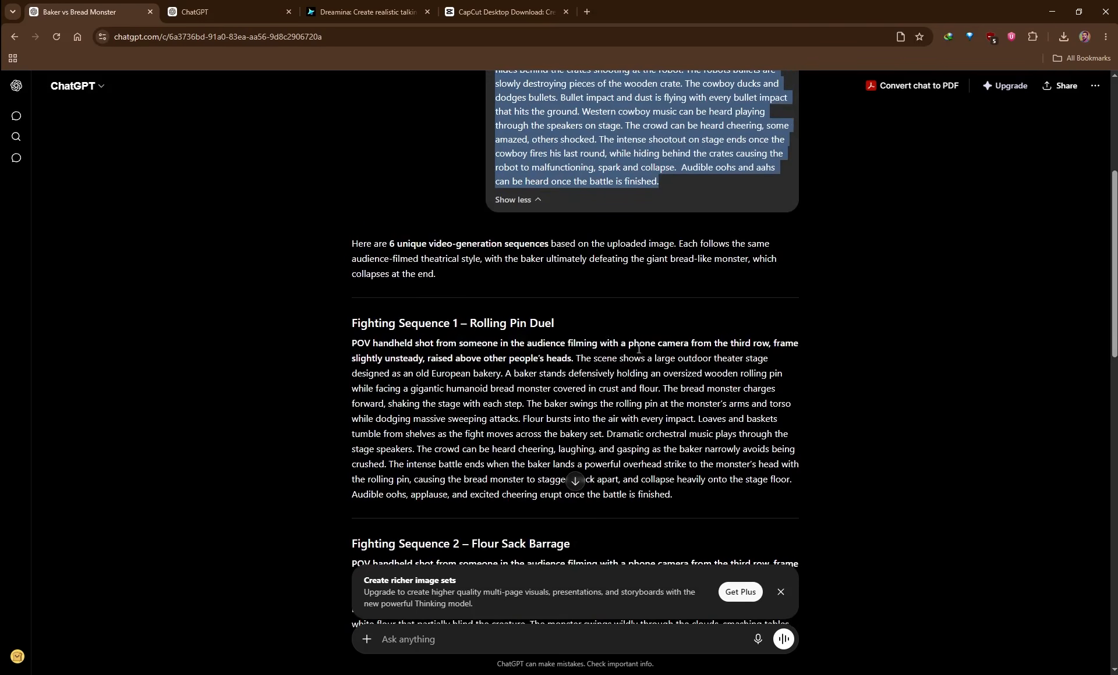
{"action": "scroll", "coordinate": [670, 367], "scroll_direction": "down", "scroll_amount": 6}
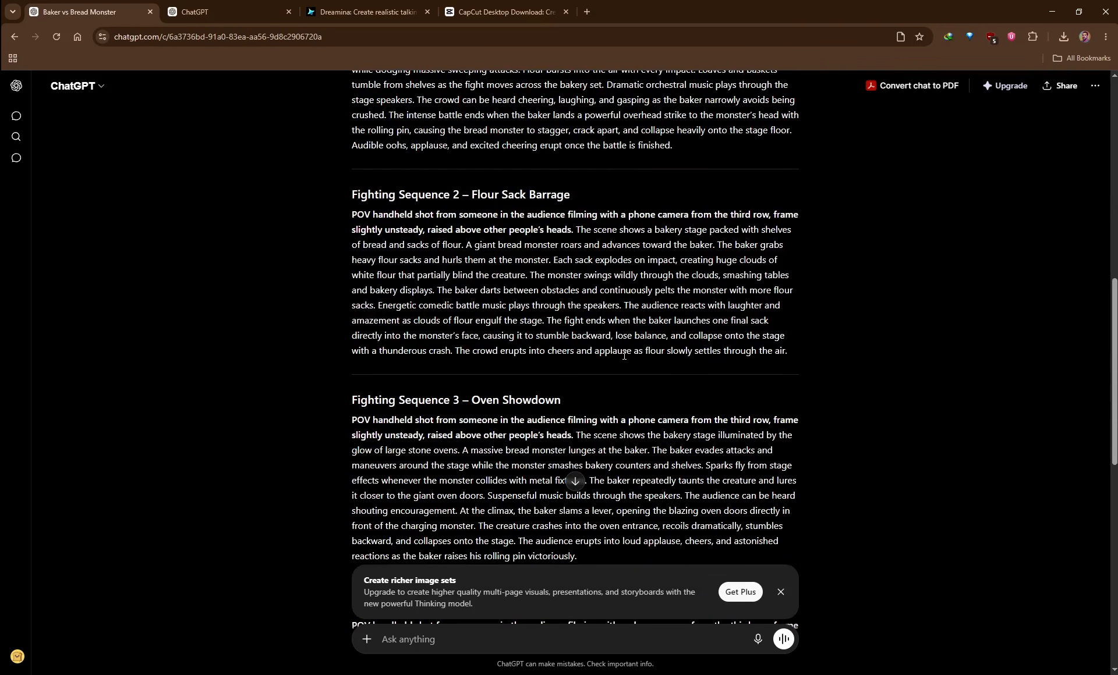
{"action": "scroll", "coordinate": [582, 355], "scroll_direction": "up", "scroll_amount": 10}
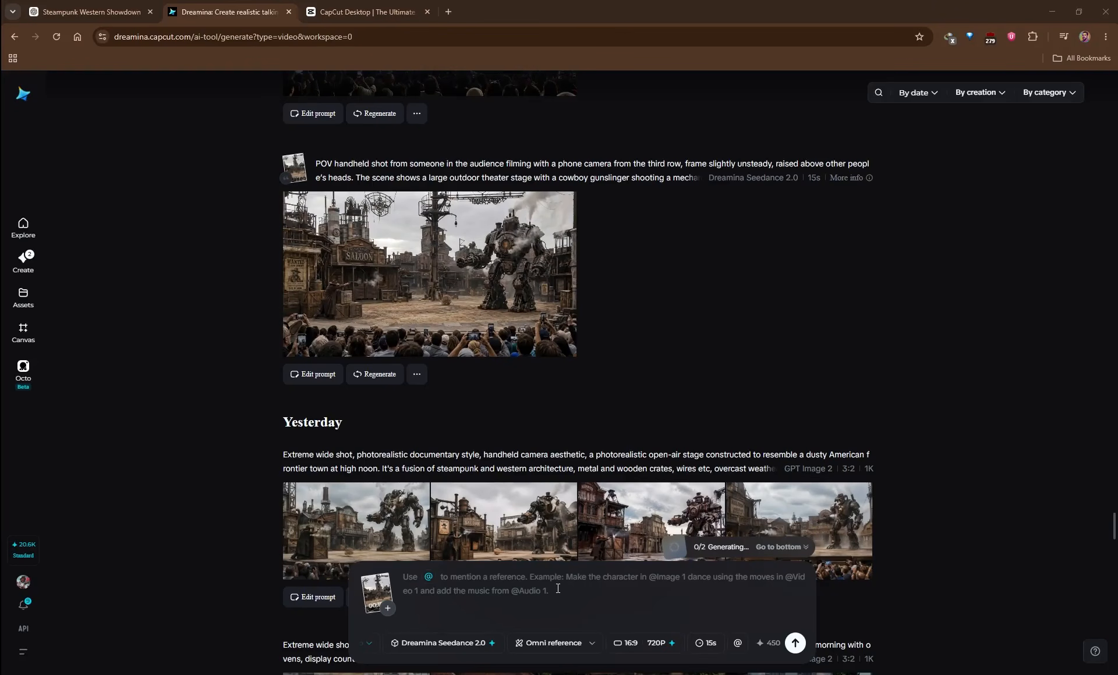
Return to Dreamina and check the continuation clip's total duration and reference mode, keeping 15s and Omni reference.
{"action": "left_click", "coordinate": [706, 643]}
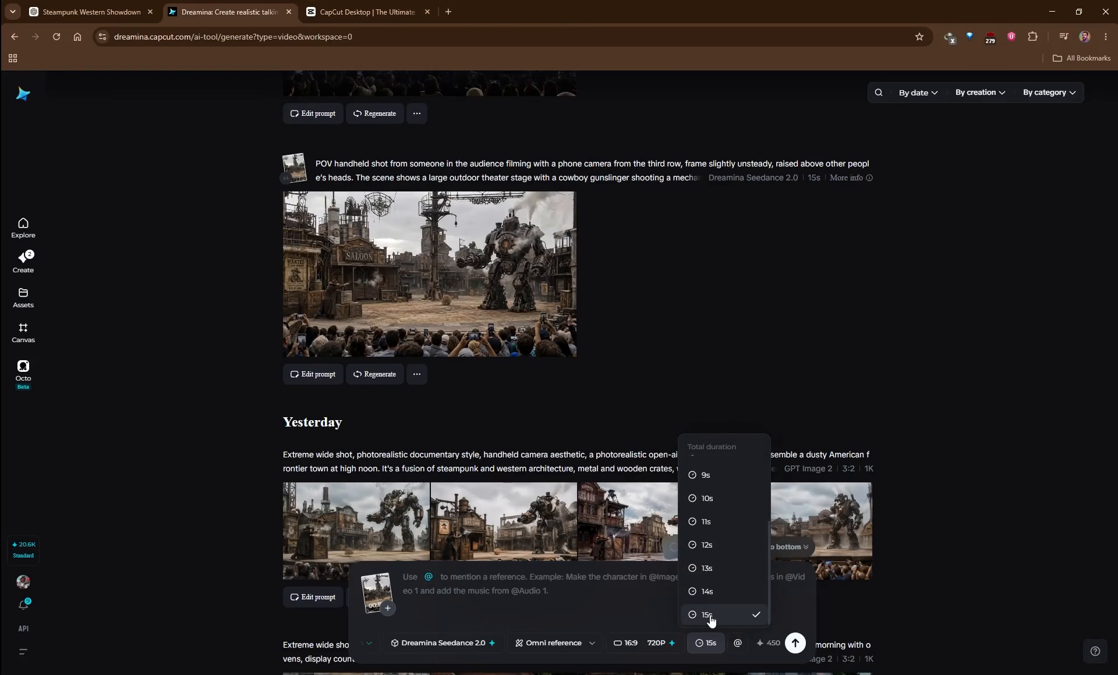
{"action": "left_click", "coordinate": [607, 608]}
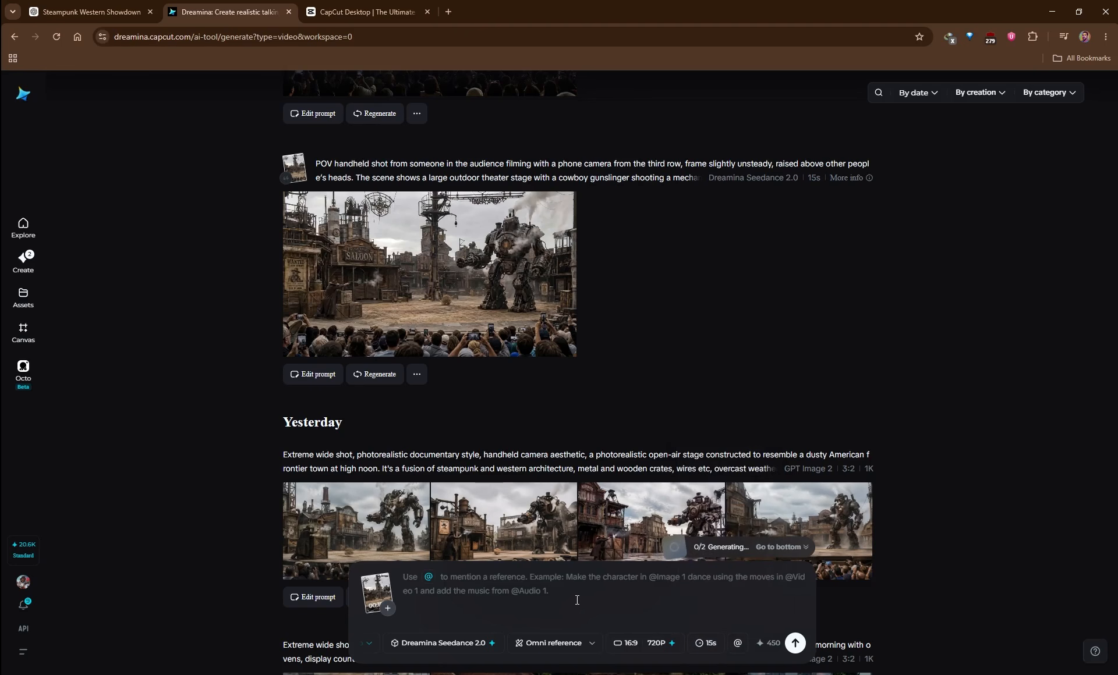
{"action": "left_click", "coordinate": [577, 647]}
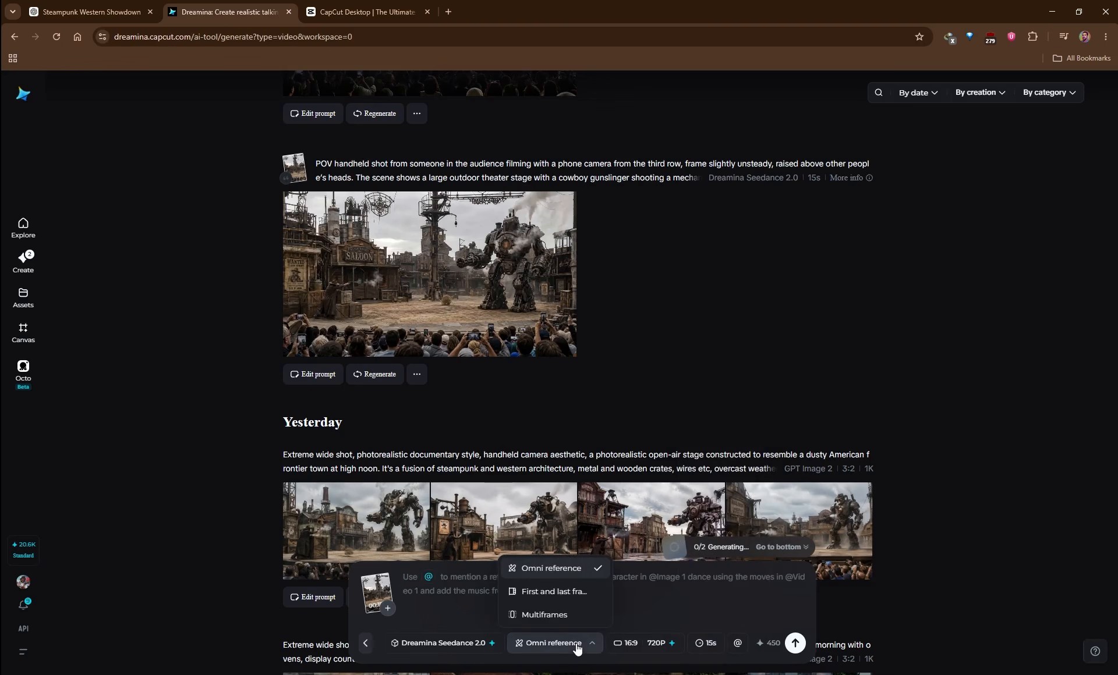
Enter the prompt "Naturally continue the movement and momentum from the previous clip", with the cowboy walking to center stage, saying "This town is mine!", bowing and waving.
{"action": "left_click", "coordinate": [467, 596]}
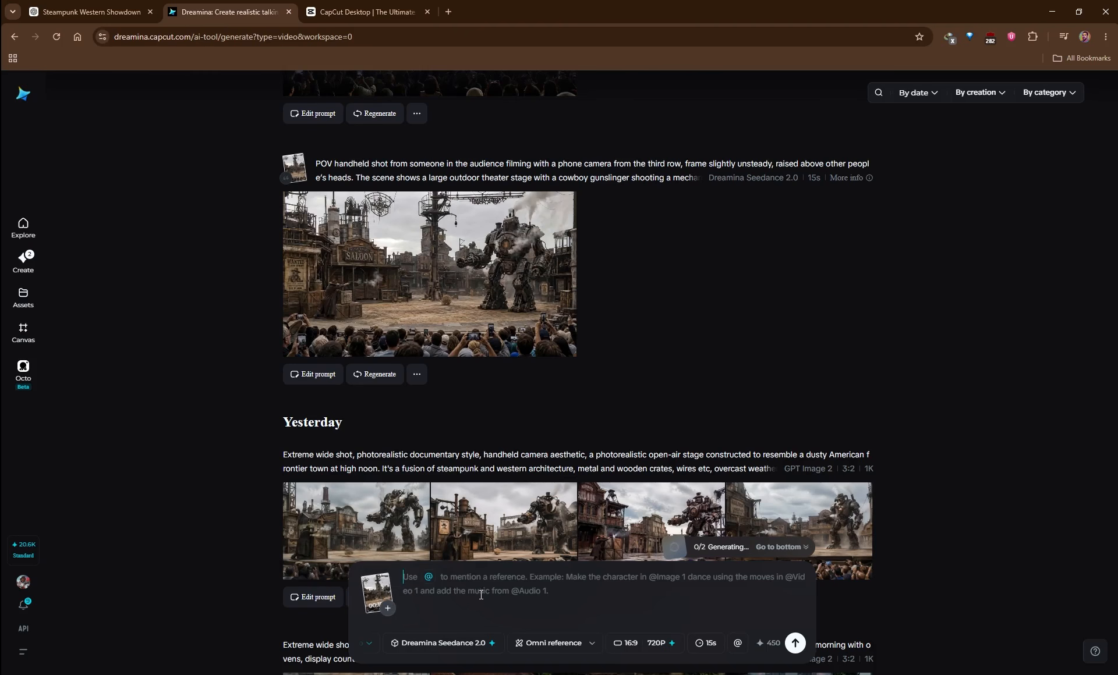
{"action": "type", "text": "Naturally continue the movement and momentum from the previous clip. Keep the exact same art style, lighting, character appearance, and physics. The revolver stays in his hand. The cowboy walks to the center of the stage looks at the audience and says \"This town is mine!\" he winks afterwards. The audience applauses as he bows and waves. \"I hope you all enjoyed the show, thanks for coming\"."}
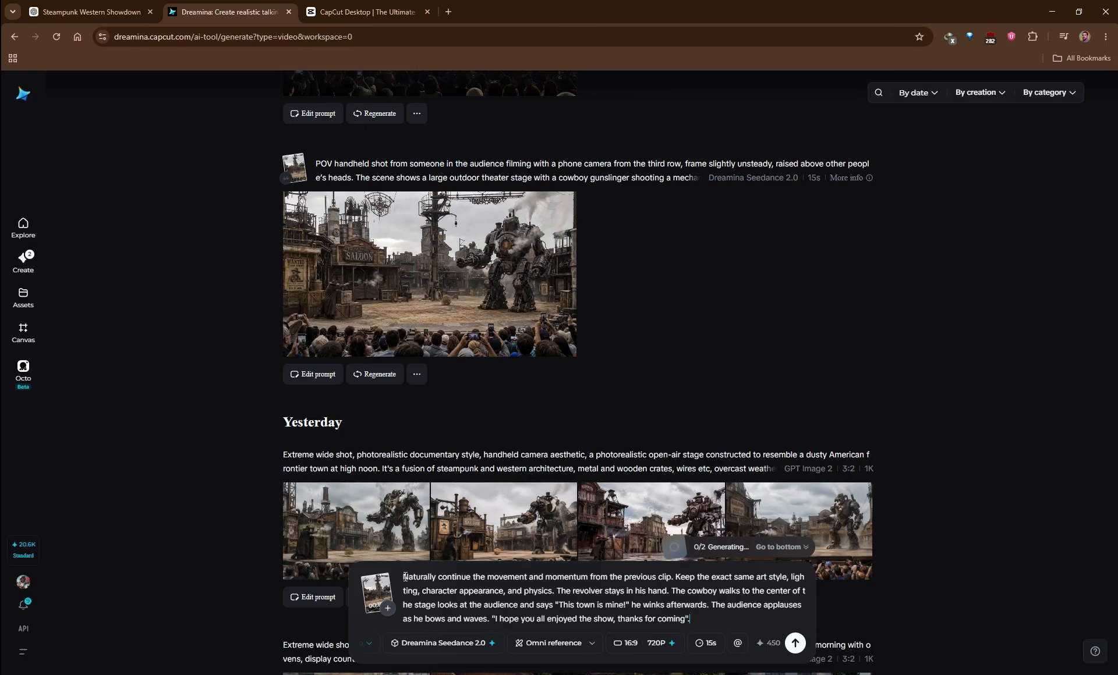
Review the continuation prompt's style-consistency instructions and cowboy dialogue, and recheck the reference mode, keeping Omni reference.
{"action": "left_click_drag", "start_coordinate": [403, 577], "coordinate": [468, 576]}
{"action": "left_click_drag", "start_coordinate": [473, 576], "coordinate": [557, 593]}
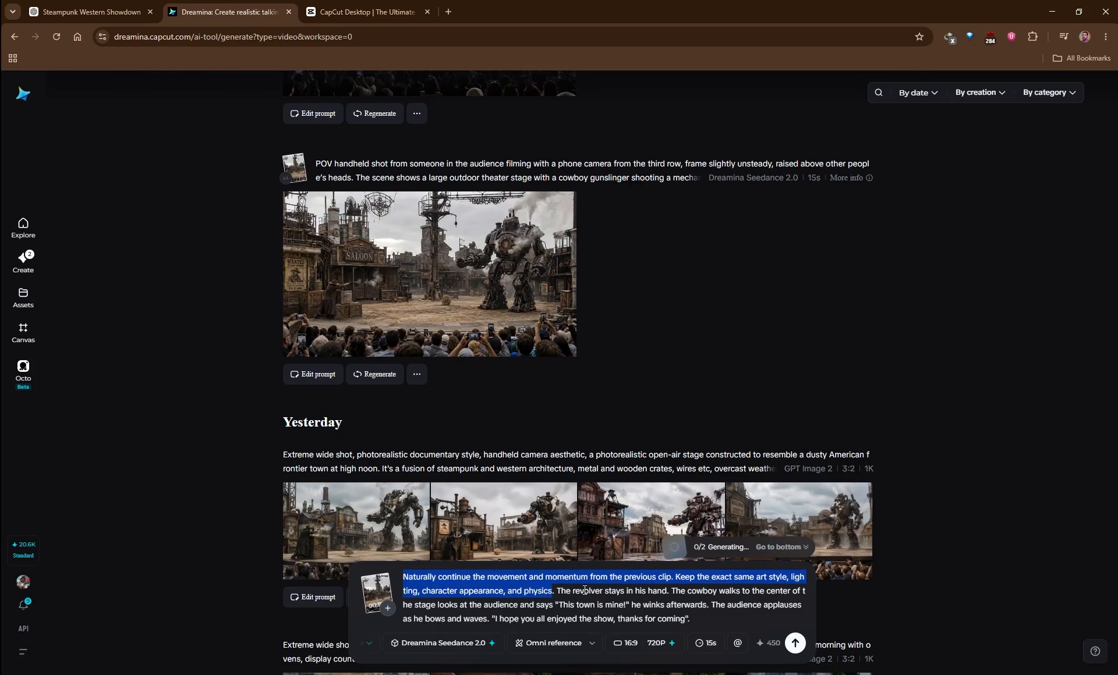
{"action": "left_click", "coordinate": [585, 590]}
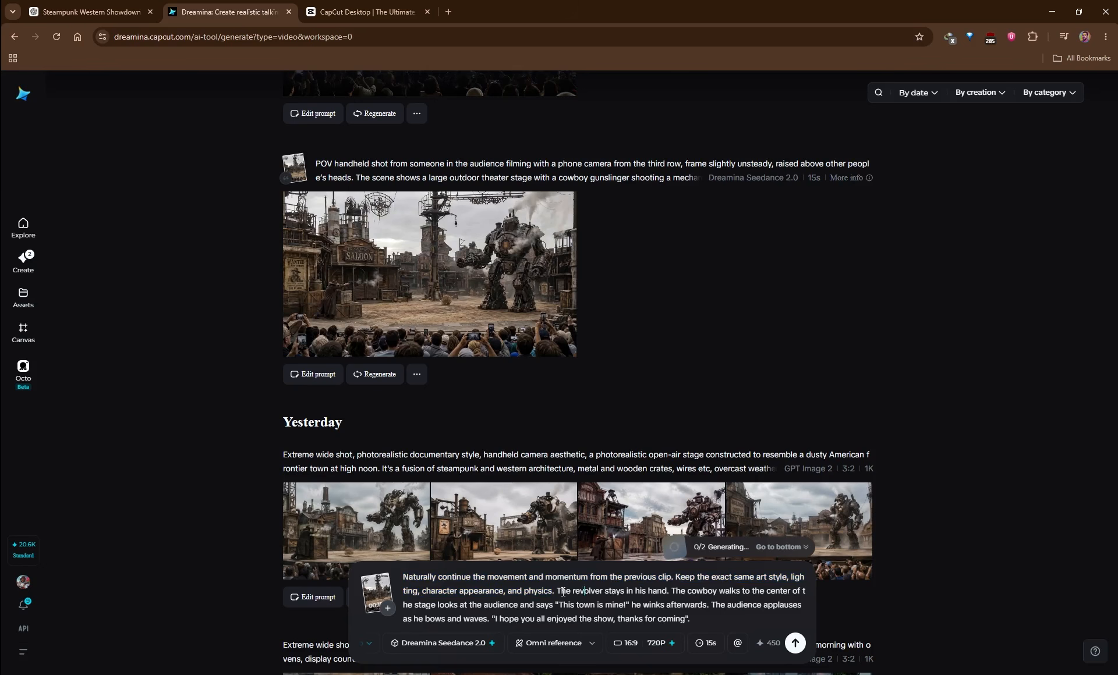
{"action": "left_click_drag", "start_coordinate": [558, 591], "coordinate": [717, 621]}
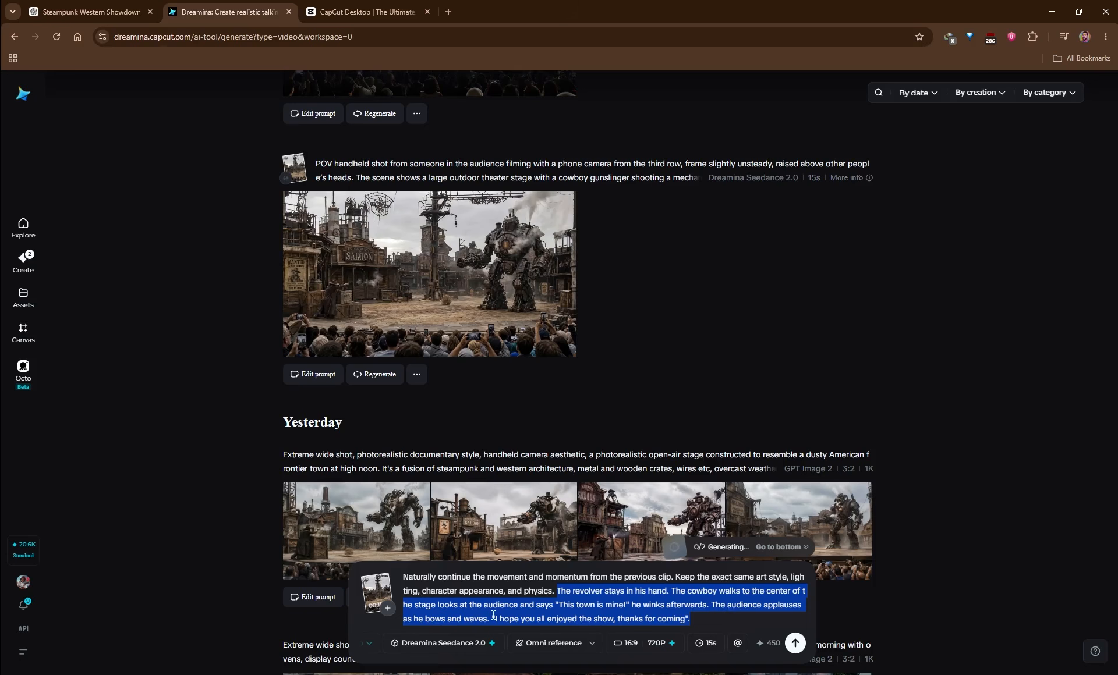
{"action": "left_click", "coordinate": [686, 613]}
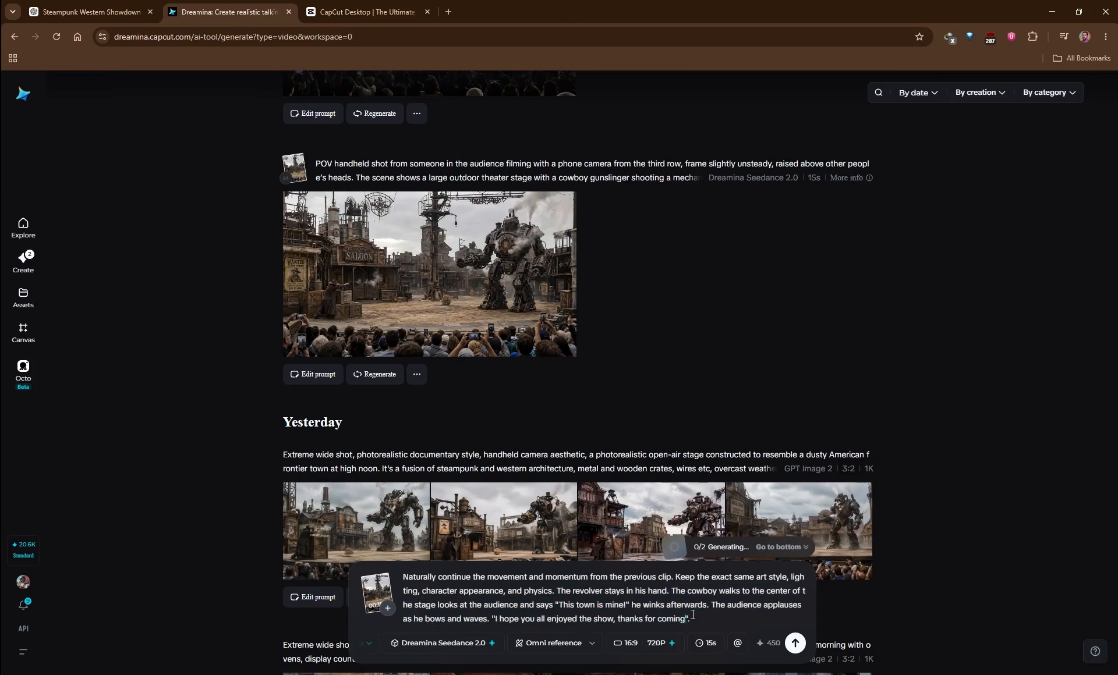
{"action": "left_click", "coordinate": [536, 646]}
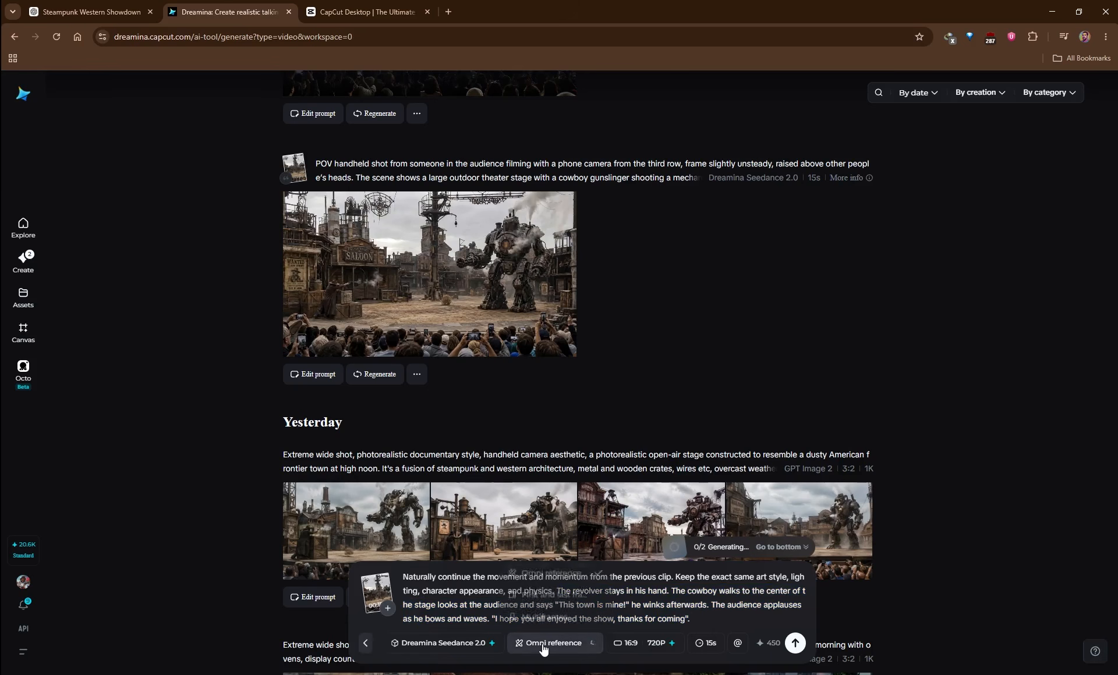
{"action": "left_click", "coordinate": [701, 616]}
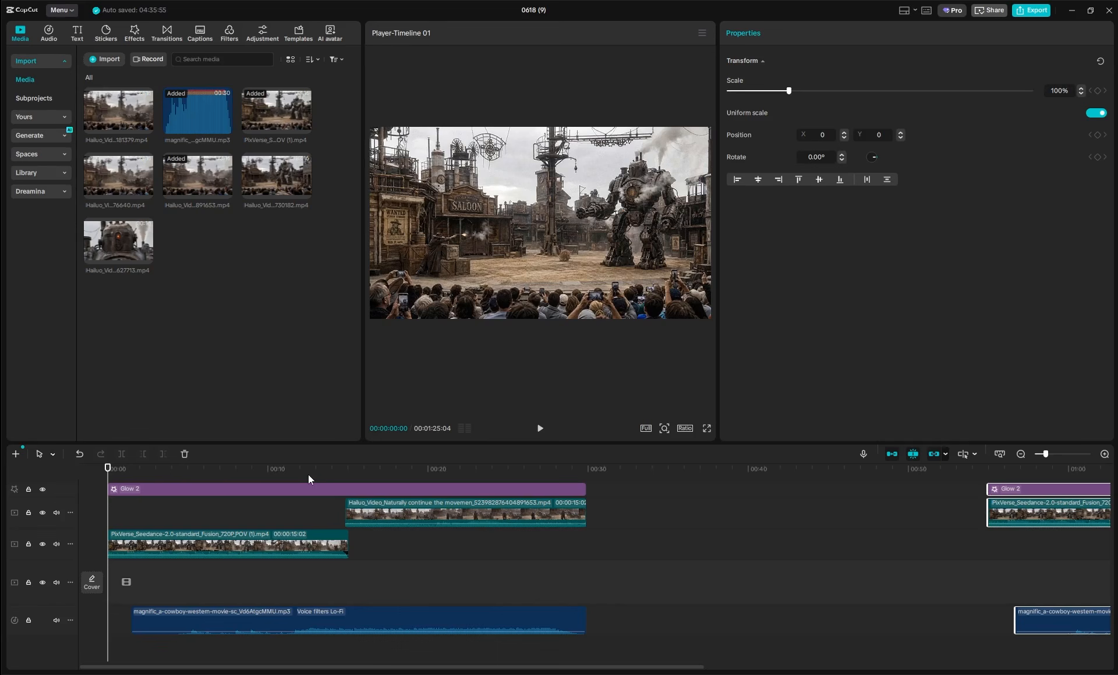
Switch to CapCut and inspect the transition between the PixVerse POV clip and the Hailuo continuation clip, previewing through to the continuation's end.
{"action": "left_click_drag", "start_coordinate": [183, 472], "coordinate": [344, 494]}
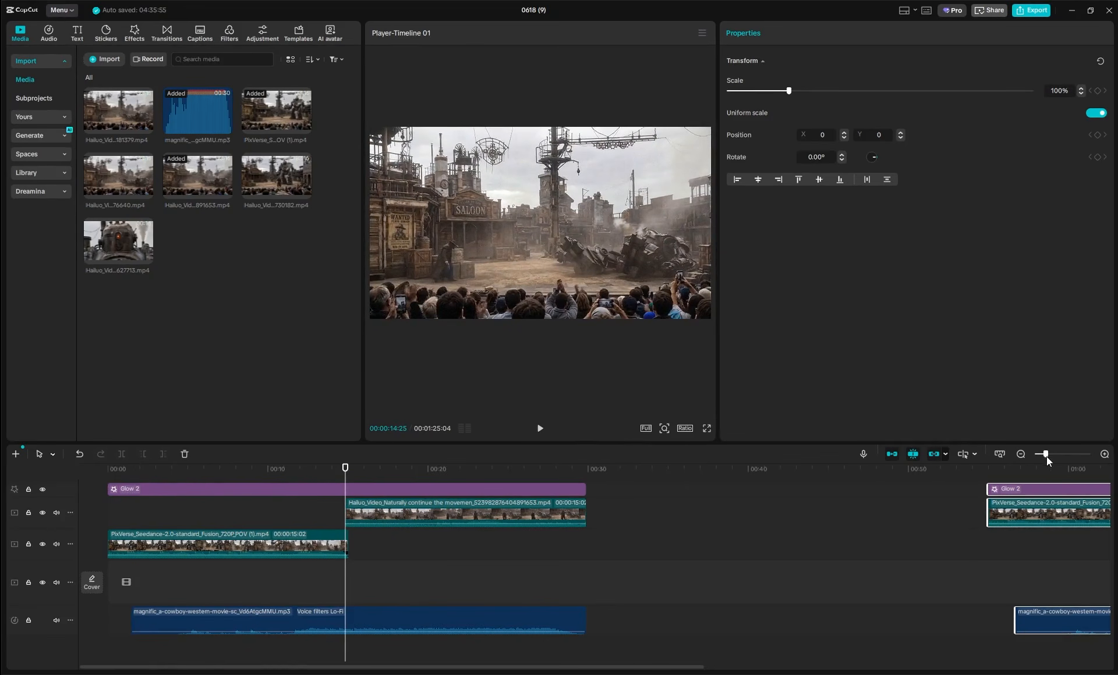
{"action": "left_click_drag", "start_coordinate": [1045, 454], "coordinate": [1053, 454]}
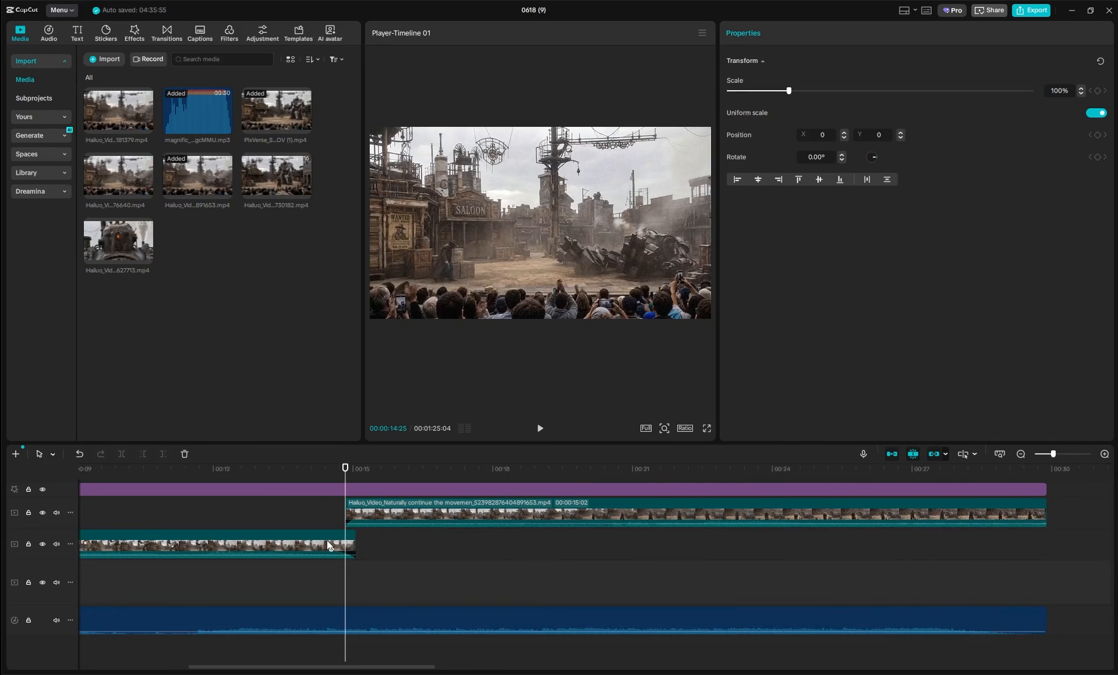
{"action": "left_click", "coordinate": [327, 541]}
{"action": "left_click_drag", "start_coordinate": [345, 474], "coordinate": [566, 474]}
{"action": "left_click_drag", "start_coordinate": [492, 477], "coordinate": [1045, 455]}
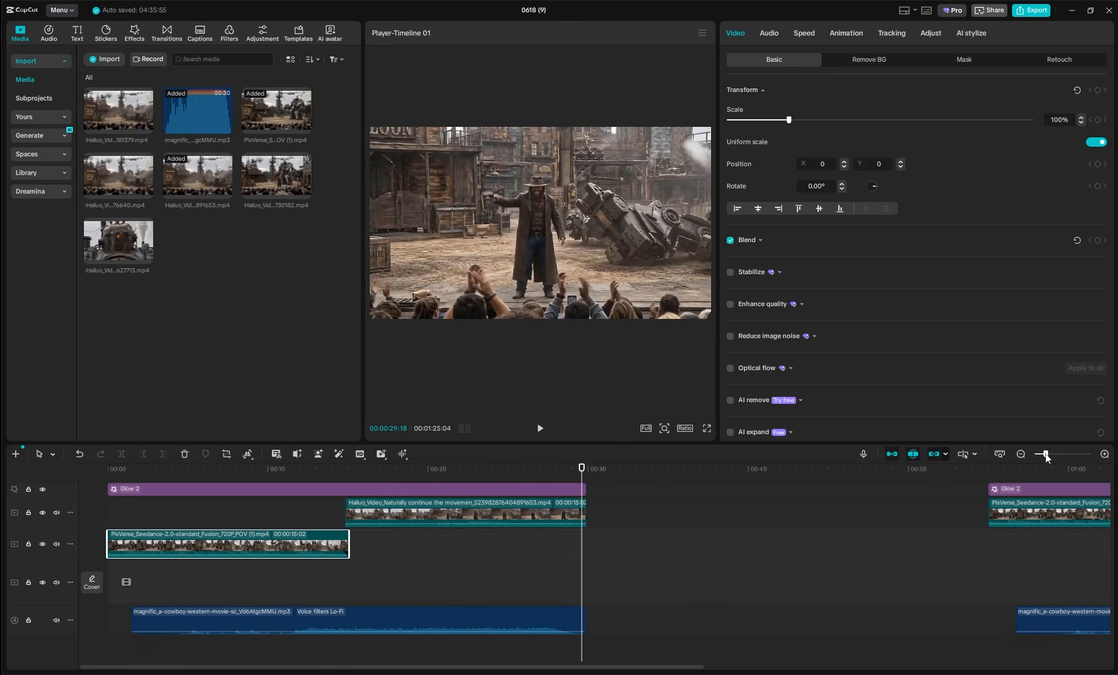
Move to 00:00:55:00 and view the second arrangement, where both clips share one track with the Glow 2 effect and cowboy music.
{"action": "left_click_drag", "start_coordinate": [583, 470], "coordinate": [989, 482]}
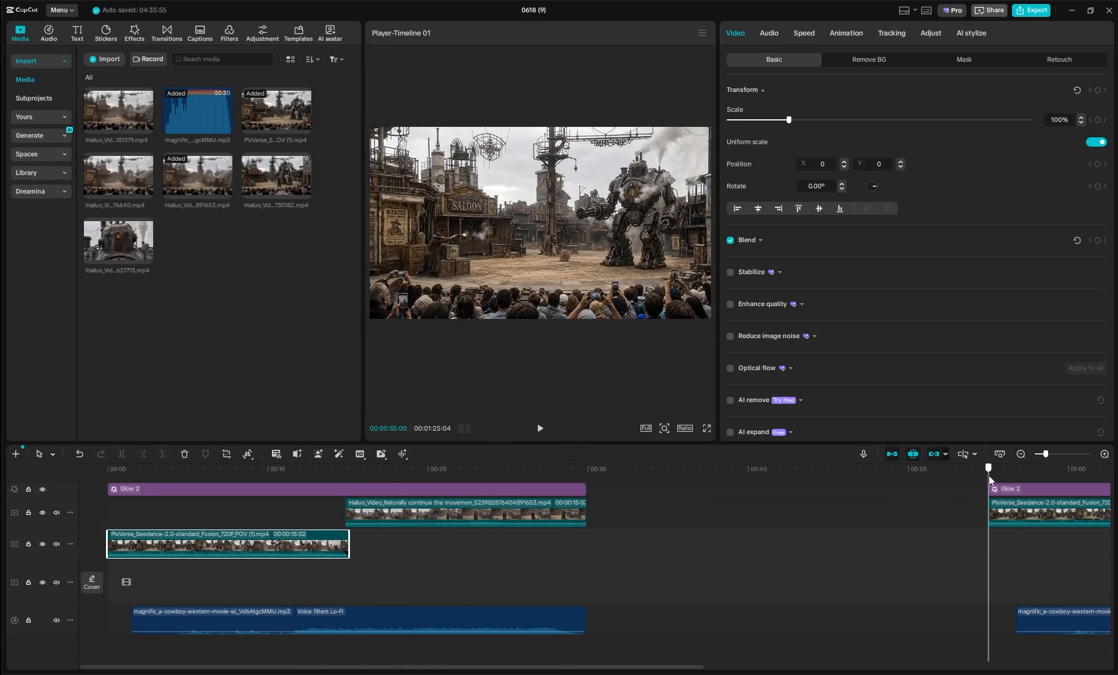
{"action": "left_click_drag", "start_coordinate": [574, 673], "coordinate": [956, 658]}
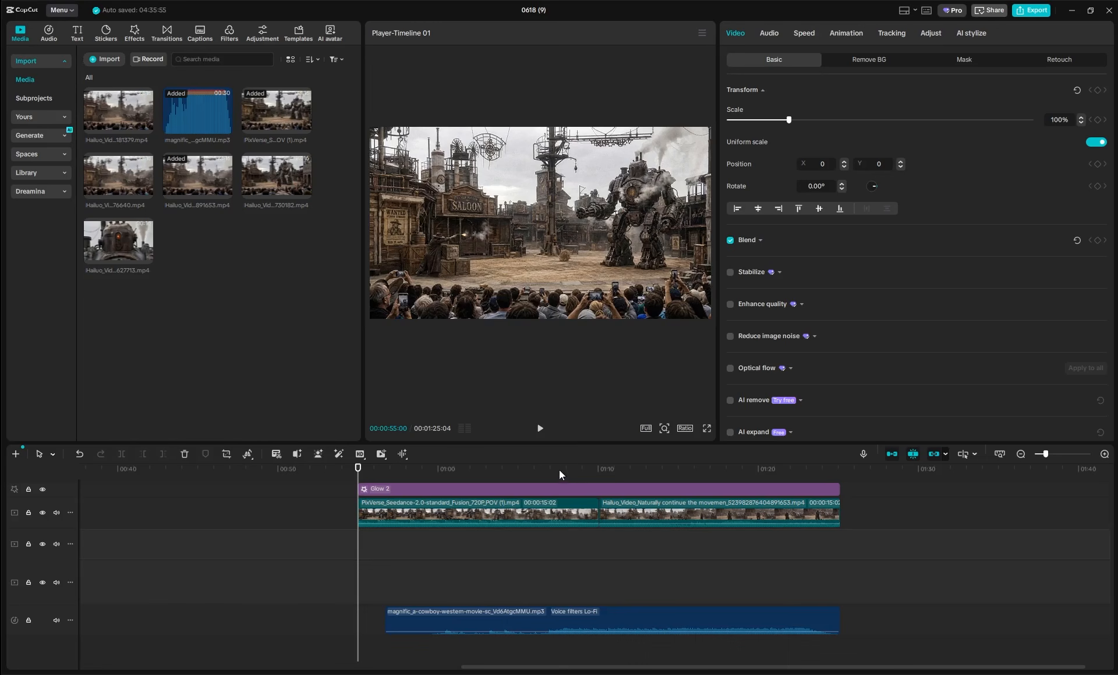
Preview the second arrangement across the join between the POV clip and the continuation clip on the shared track.
{"action": "mouse_move", "coordinate": [559, 471]}
{"action": "left_mouse_down"}
{"action": "mouse_move", "coordinate": [547, 471]}
{"action": "mouse_move", "coordinate": [574, 471]}
{"action": "left_mouse_up"}
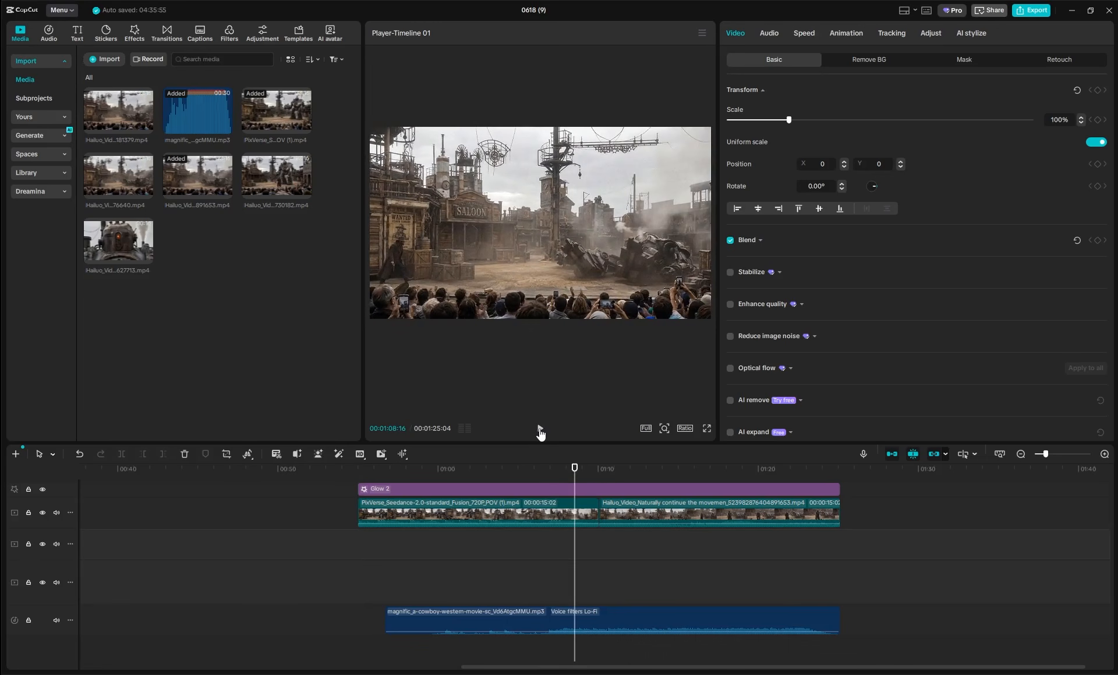
{"action": "left_click", "coordinate": [540, 429]}
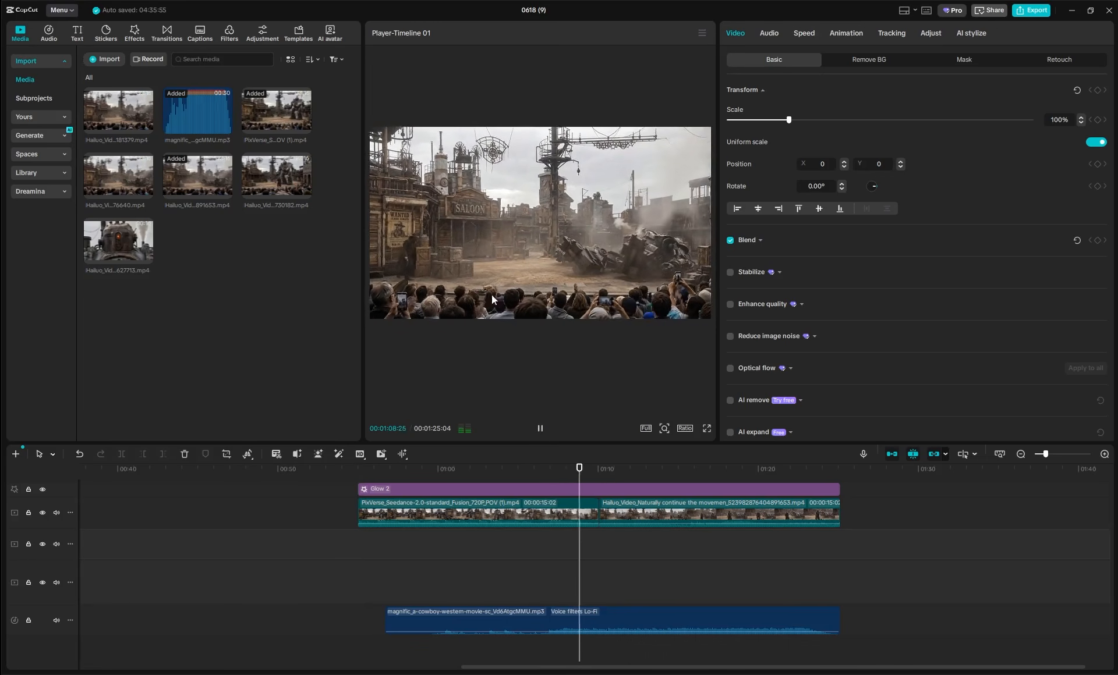
{"action": "left_click", "coordinate": [588, 470]}
{"action": "left_click", "coordinate": [540, 429]}
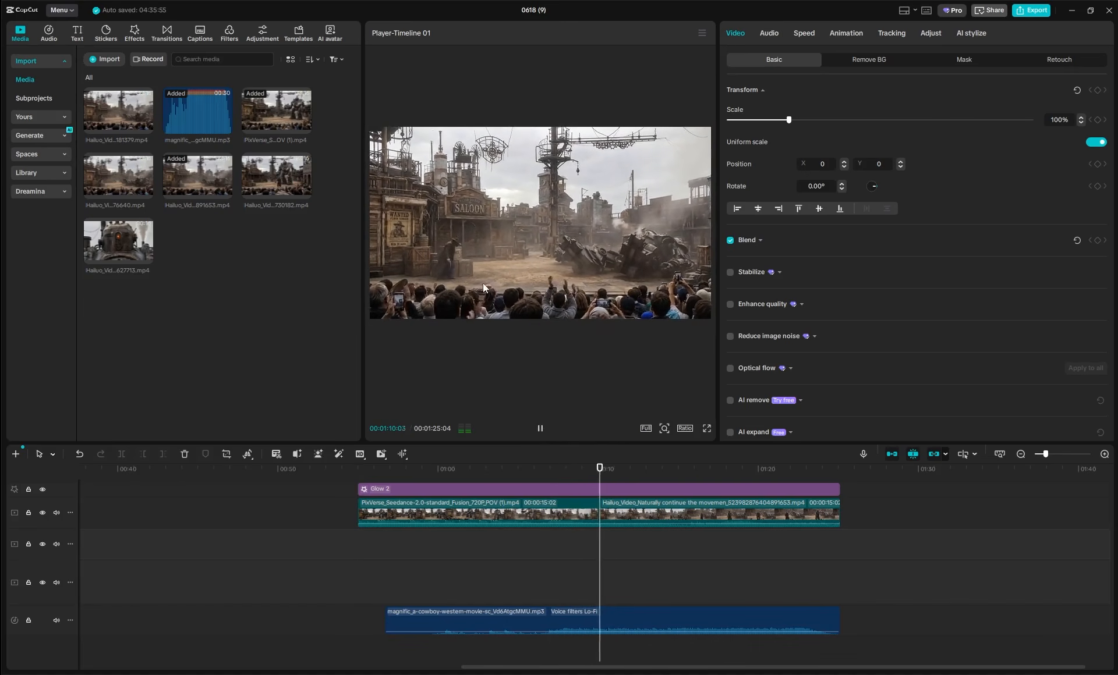
{"action": "left_click", "coordinate": [541, 429]}
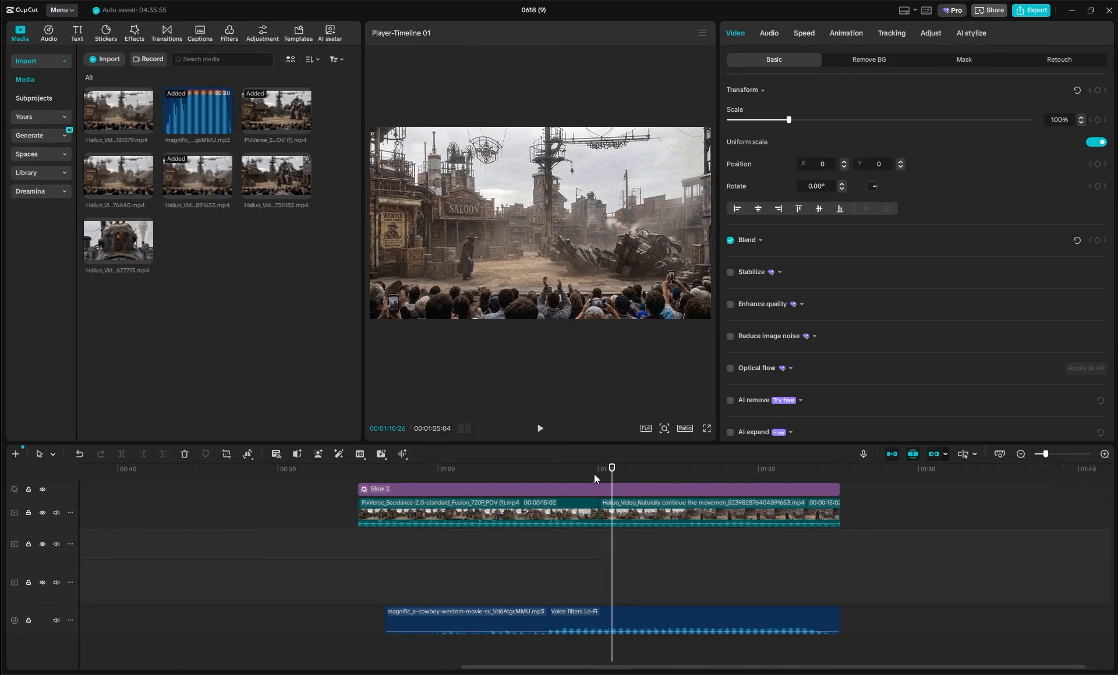
Return to the first arrangement and examine the overlap between the POV clip and the continuation clip frame by frame.
{"action": "left_click_drag", "start_coordinate": [594, 474], "coordinate": [267, 475]}
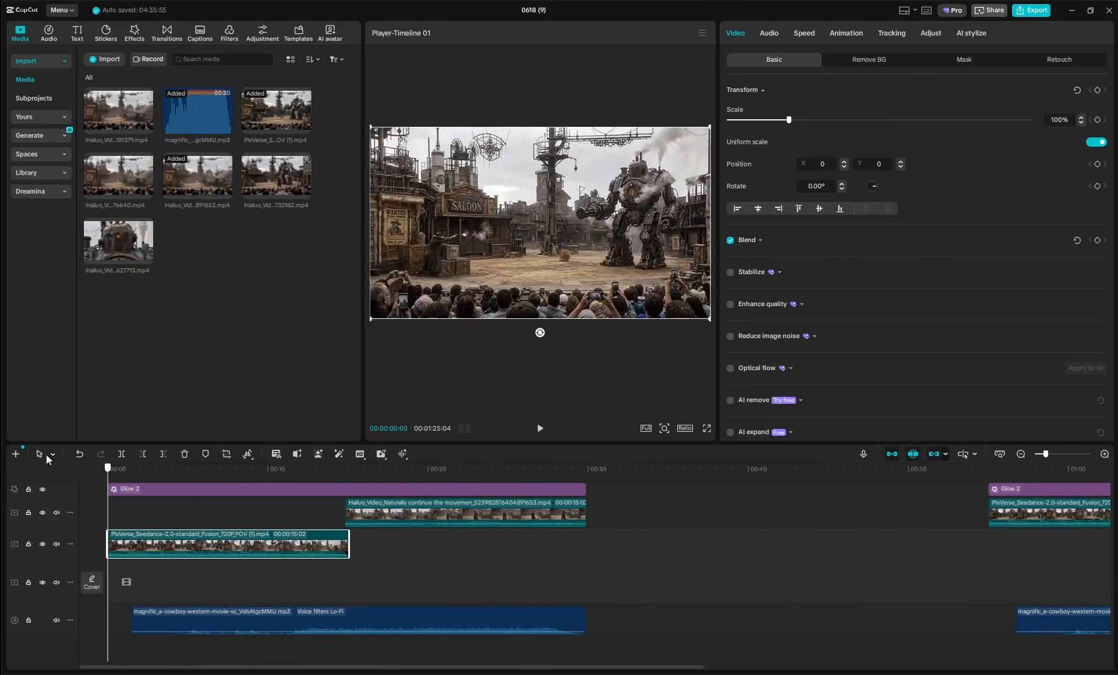
{"action": "left_click_drag", "start_coordinate": [337, 474], "coordinate": [345, 474]}
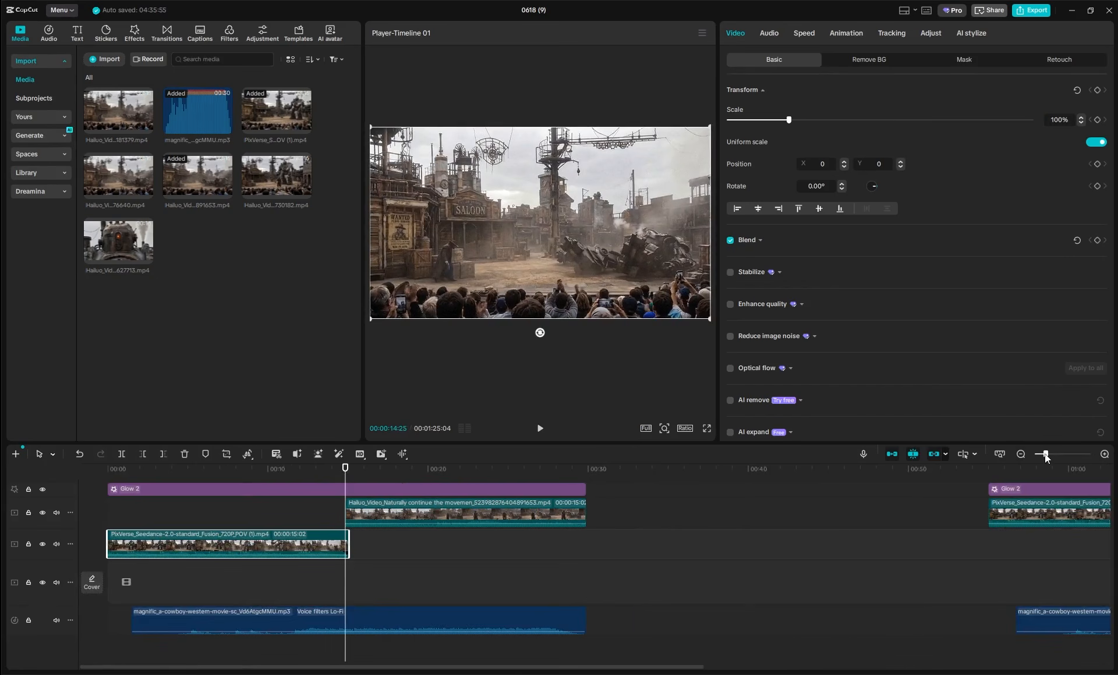
{"action": "left_click_drag", "start_coordinate": [1046, 458], "coordinate": [1052, 458]}
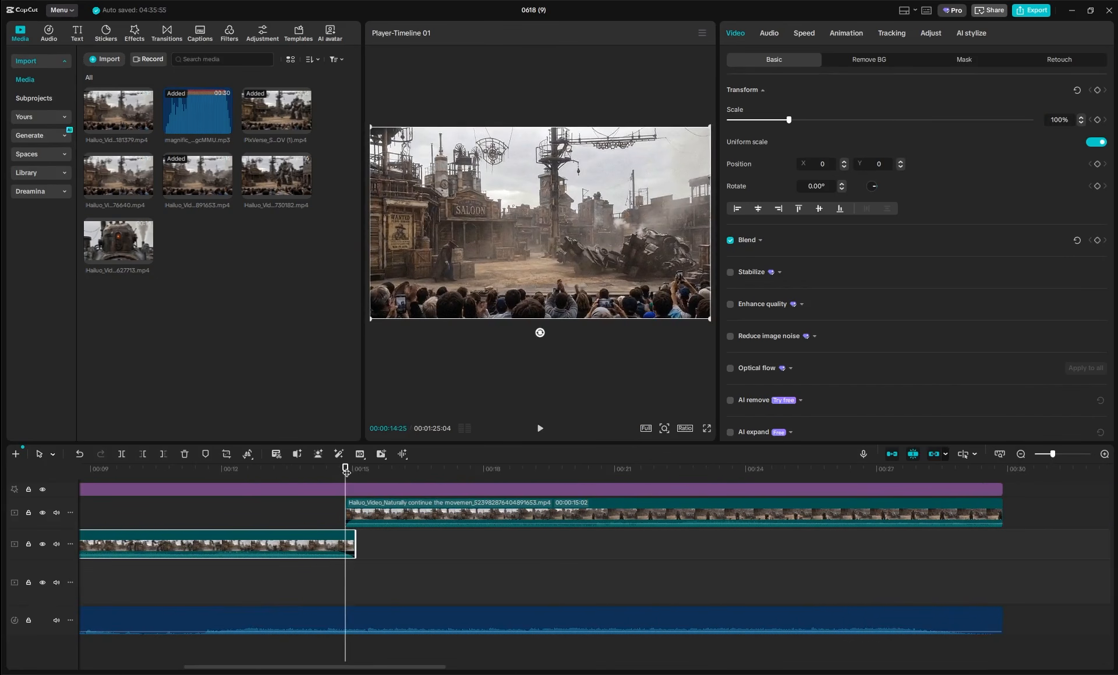
{"action": "left_click_drag", "start_coordinate": [346, 471], "coordinate": [355, 472]}
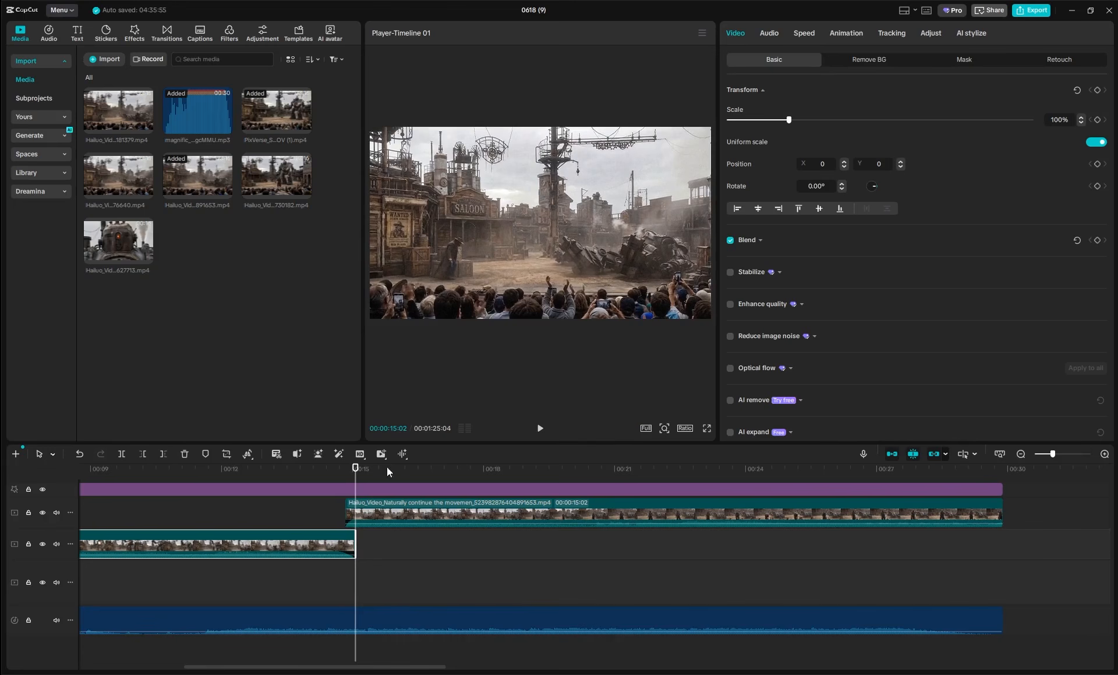
{"action": "key", "text": "Left"}
{"action": "key", "text": "Left"}
{"action": "key", "text": "Left"}
{"action": "key", "text": "Left"}
{"action": "key", "text": "Left"}
{"action": "key", "text": "Left"}
{"action": "key", "text": "Left"}
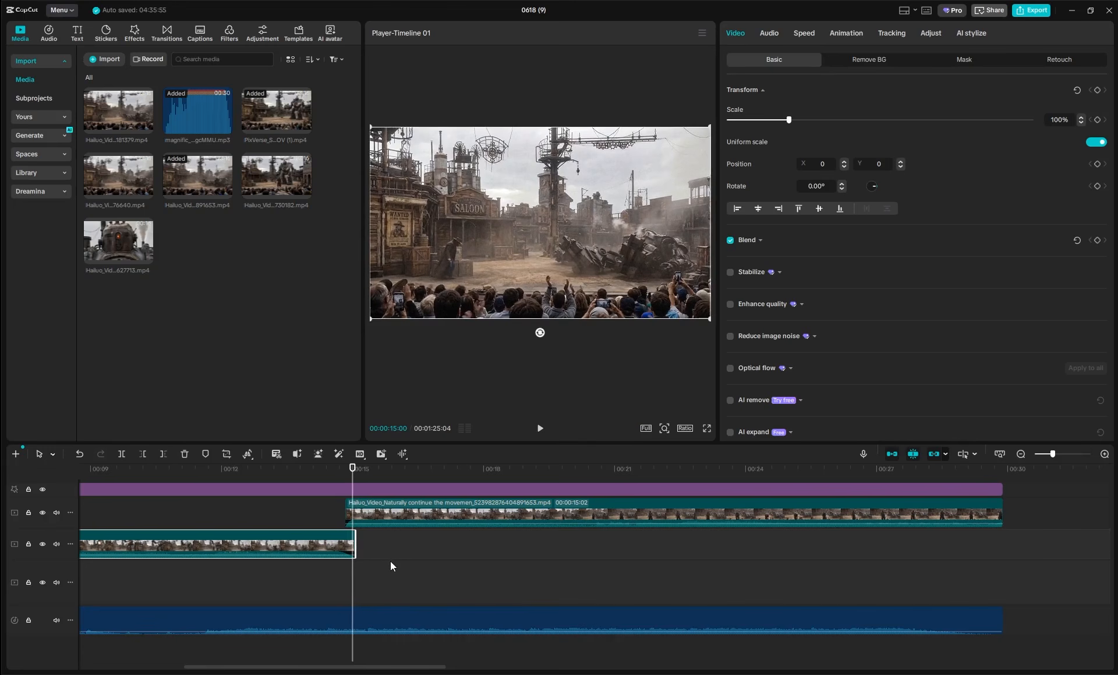
Move the continuation clip to start at 00:00:14:22 and preview the transition from the POV clip.
{"action": "key", "text": "Left"}
{"action": "key", "text": "Left"}
{"action": "key", "text": "Left"}
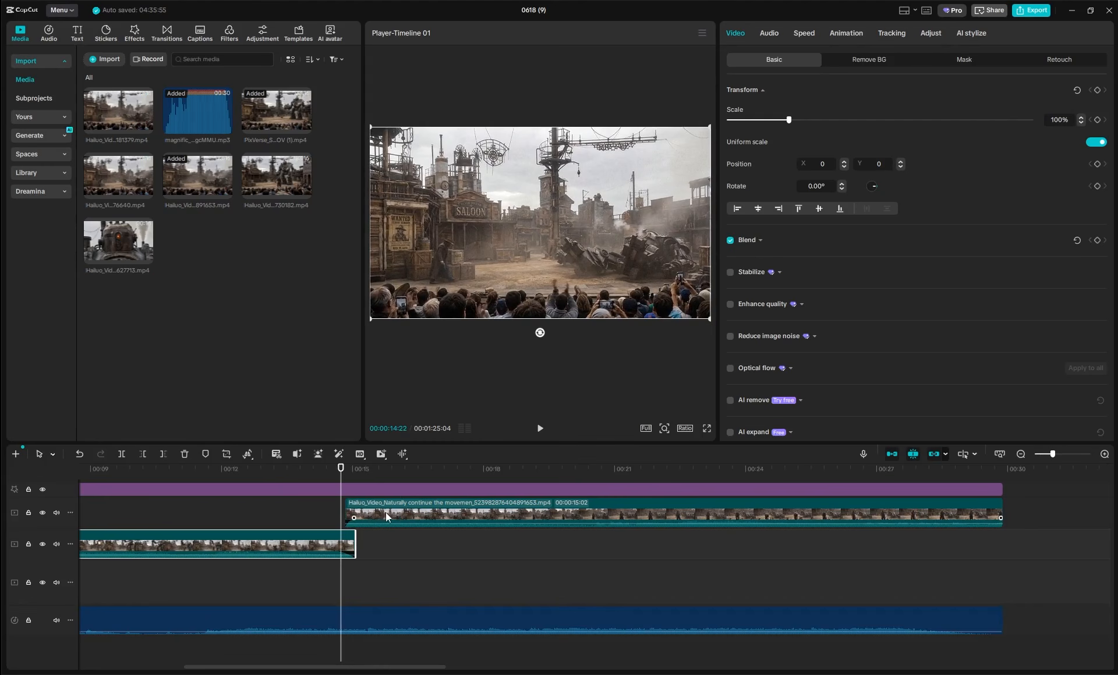
{"action": "mouse_move", "coordinate": [385, 512]}
{"action": "left_mouse_down"}
{"action": "mouse_move", "coordinate": [398, 512]}
{"action": "mouse_move", "coordinate": [380, 513]}
{"action": "left_mouse_up"}
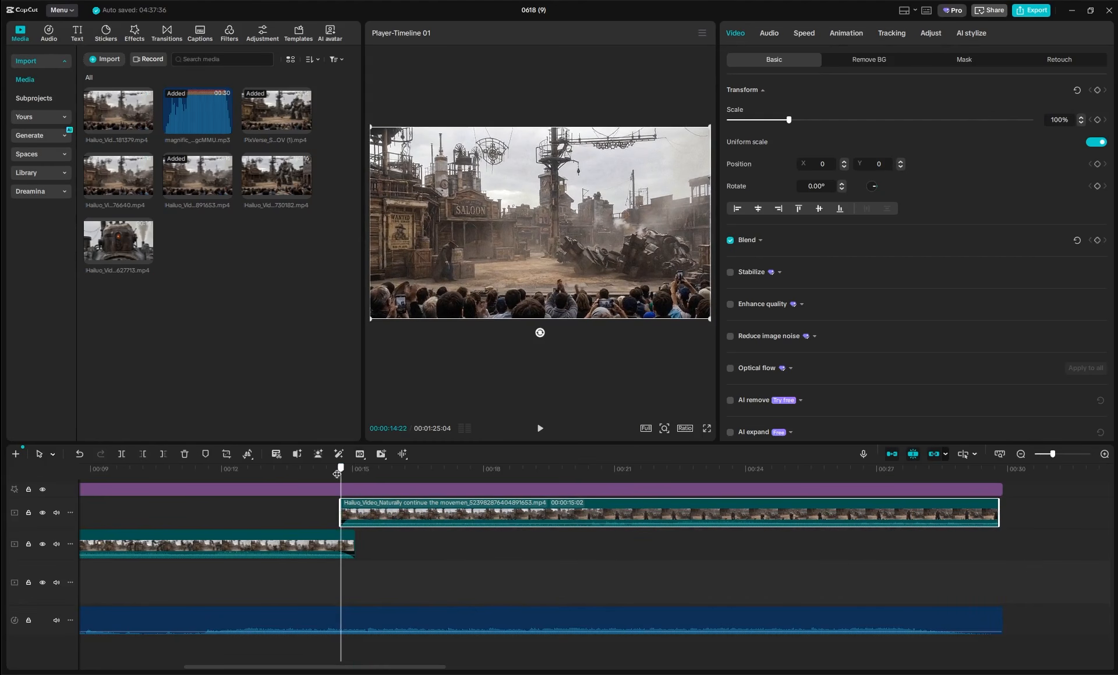
{"action": "left_click_drag", "start_coordinate": [340, 472], "coordinate": [330, 473]}
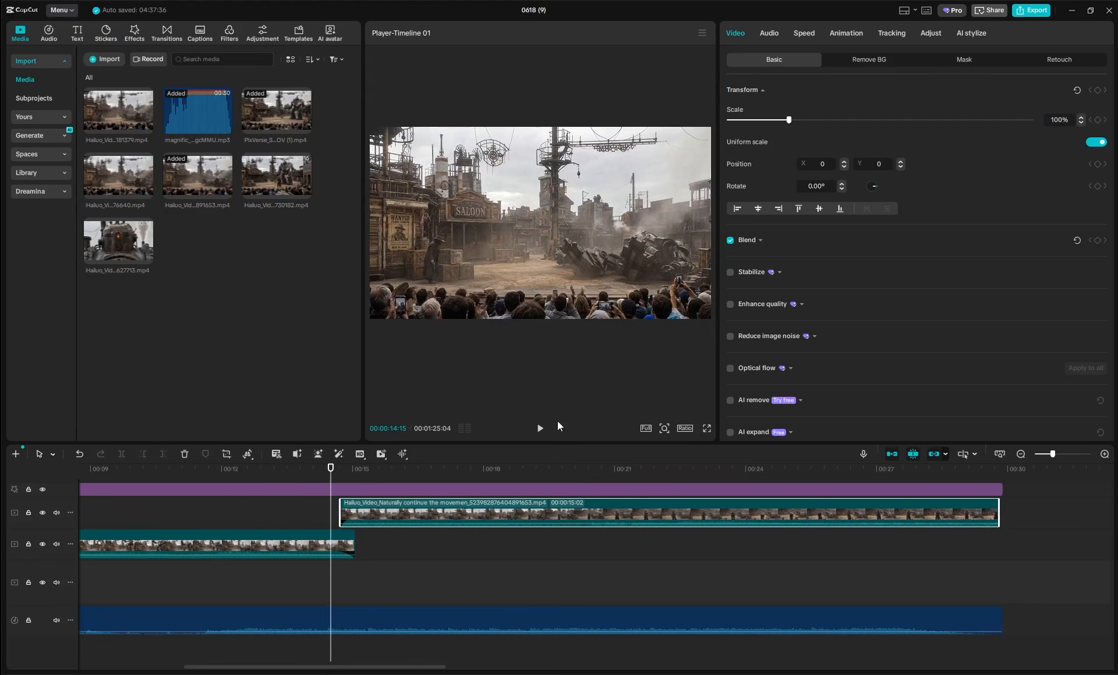
{"action": "left_click", "coordinate": [541, 429]}
{"action": "left_click", "coordinate": [541, 429]}
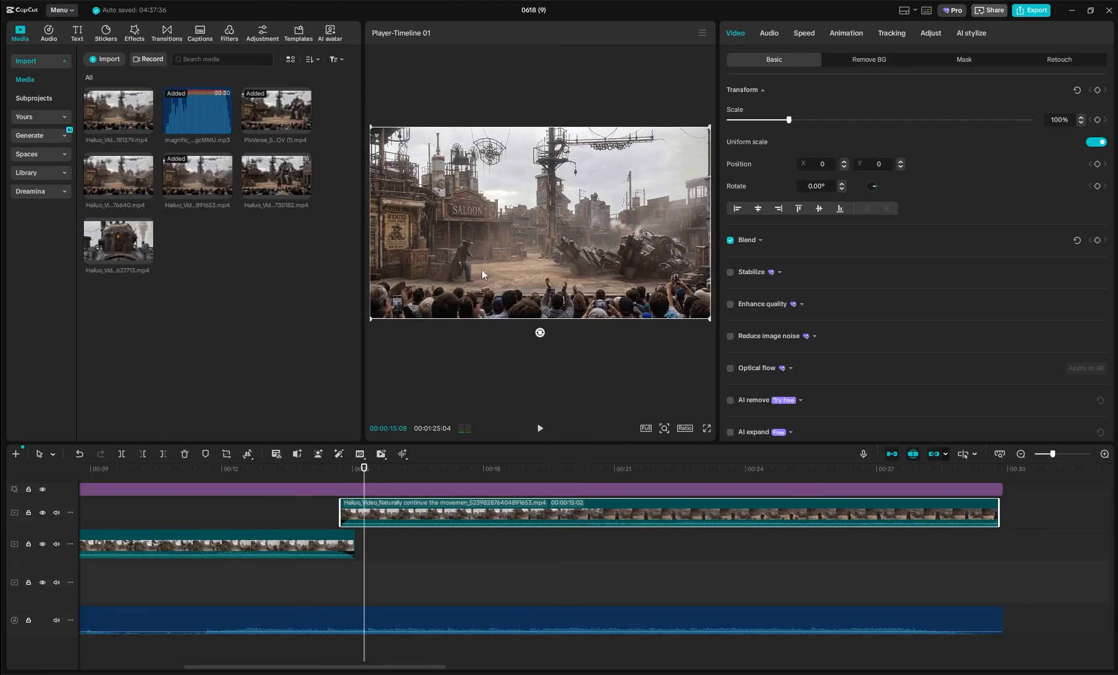
Shift the continuation clip one frame later to start at 00:00:14:23 and preview the transition again.
{"action": "left_click", "coordinate": [348, 472]}
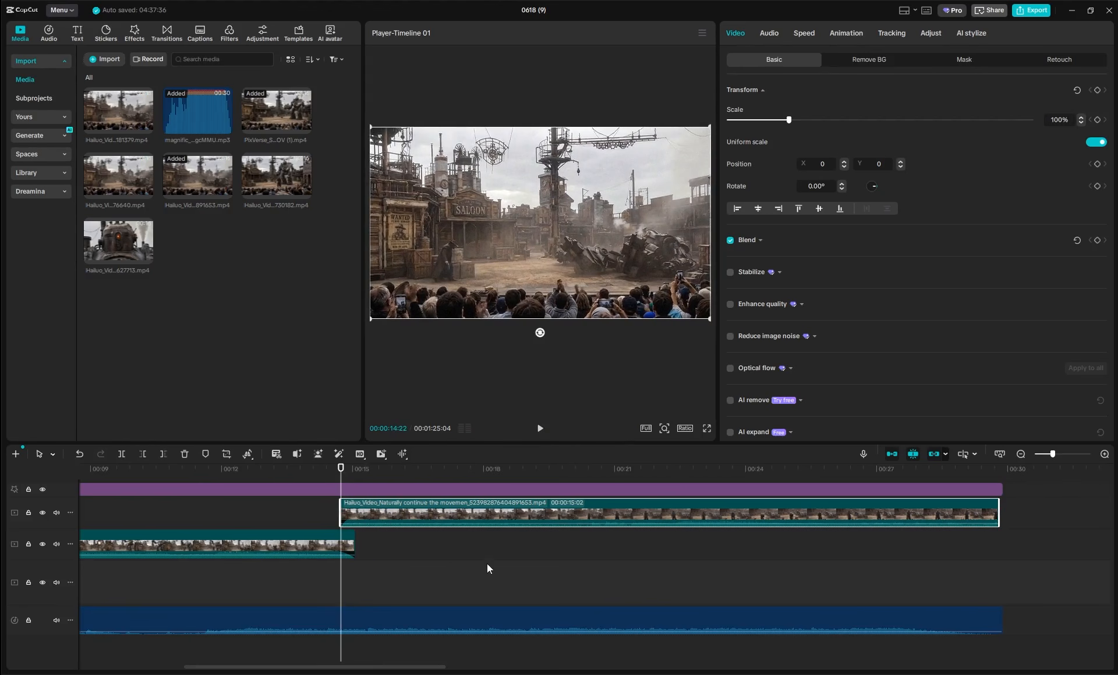
{"action": "key", "text": "Right"}
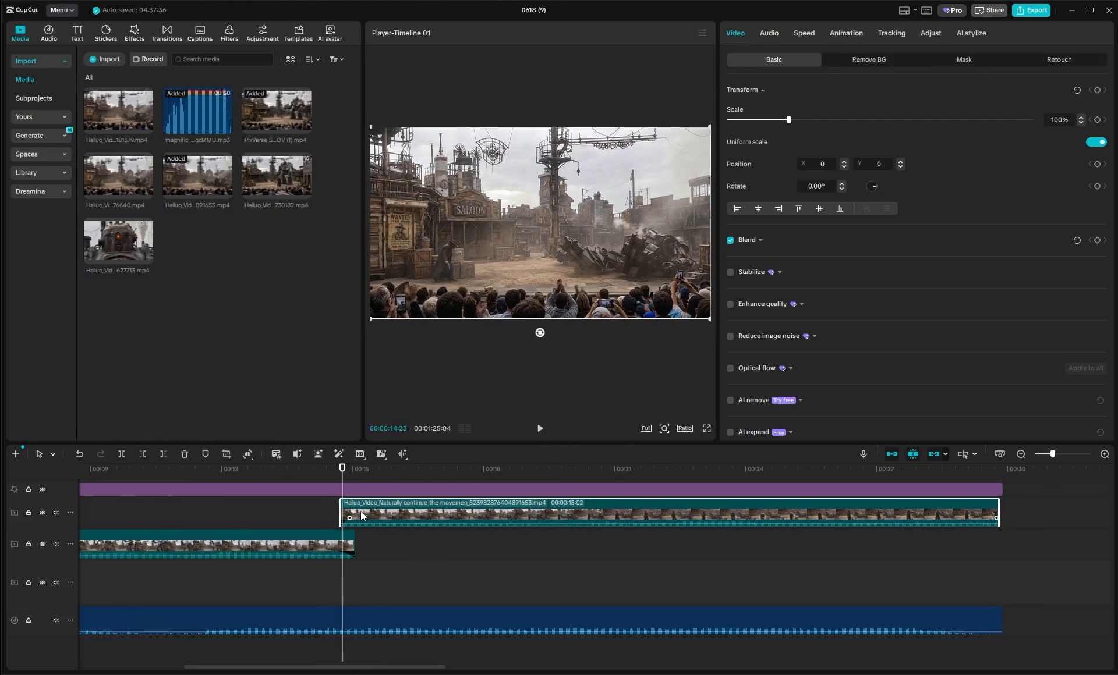
{"action": "mouse_move", "coordinate": [361, 511]}
{"action": "left_mouse_down"}
{"action": "mouse_move", "coordinate": [388, 516]}
{"action": "mouse_move", "coordinate": [364, 517]}
{"action": "left_mouse_up"}
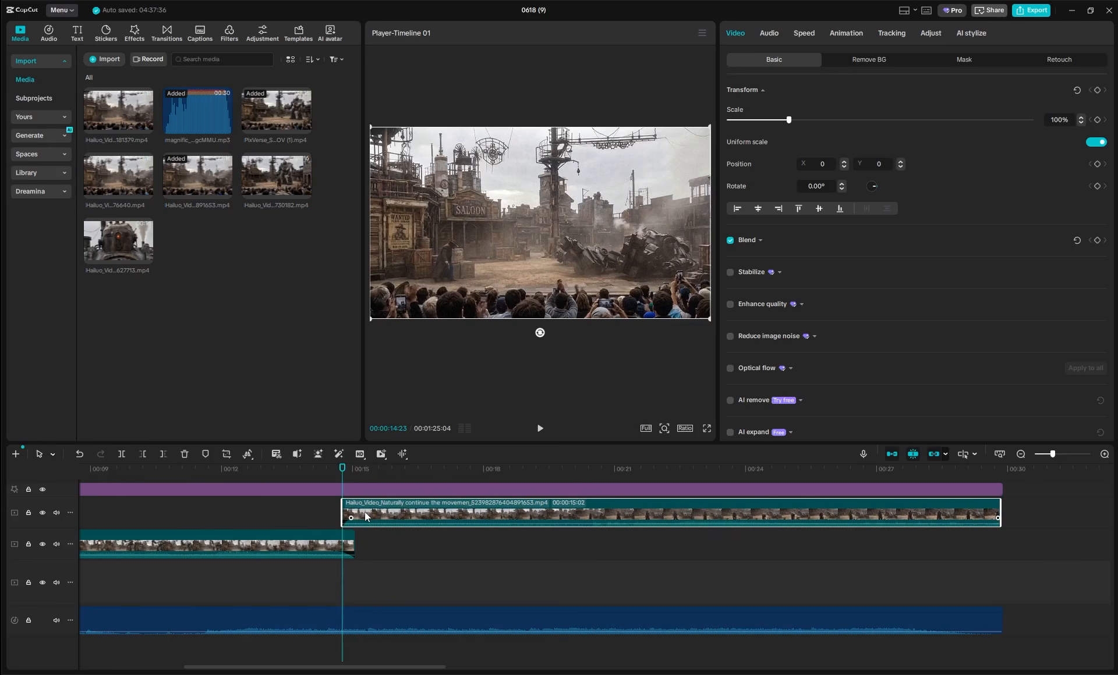
{"action": "left_click", "coordinate": [541, 429]}
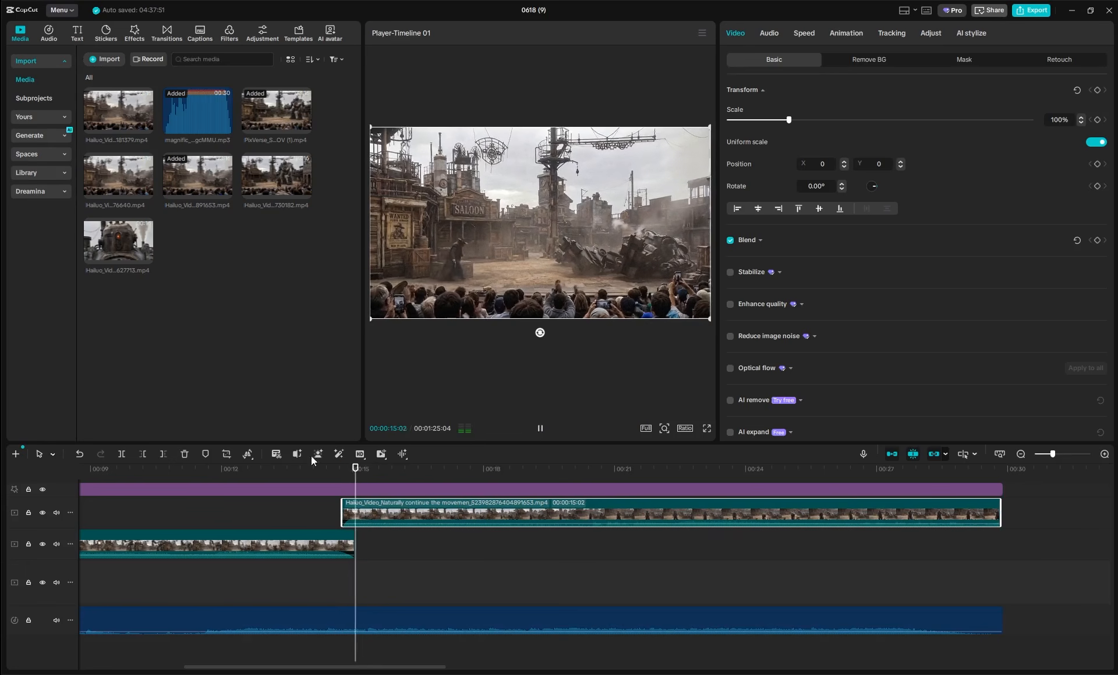
{"action": "left_click", "coordinate": [341, 478]}
{"action": "left_click_drag", "start_coordinate": [341, 479], "coordinate": [333, 479]}
{"action": "left_click", "coordinate": [540, 429]}
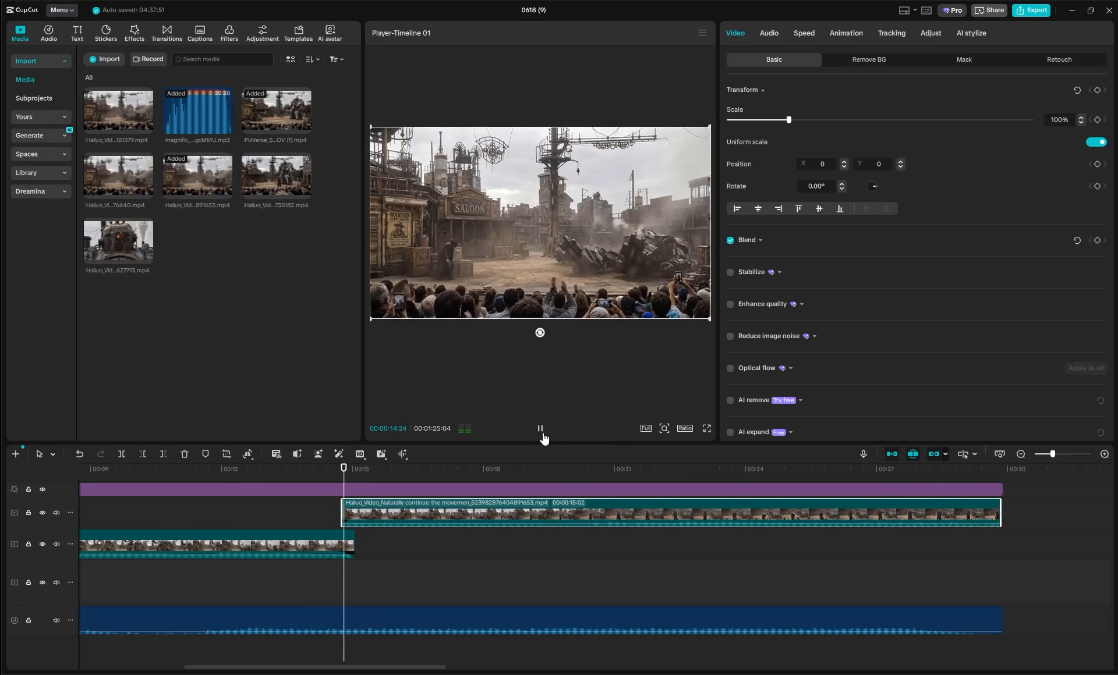
{"action": "left_click", "coordinate": [542, 431]}
Undo the continuation clip's shifts and redo the timeline content that was undone too far.
{"action": "left_click_drag", "start_coordinate": [398, 516], "coordinate": [400, 515]}
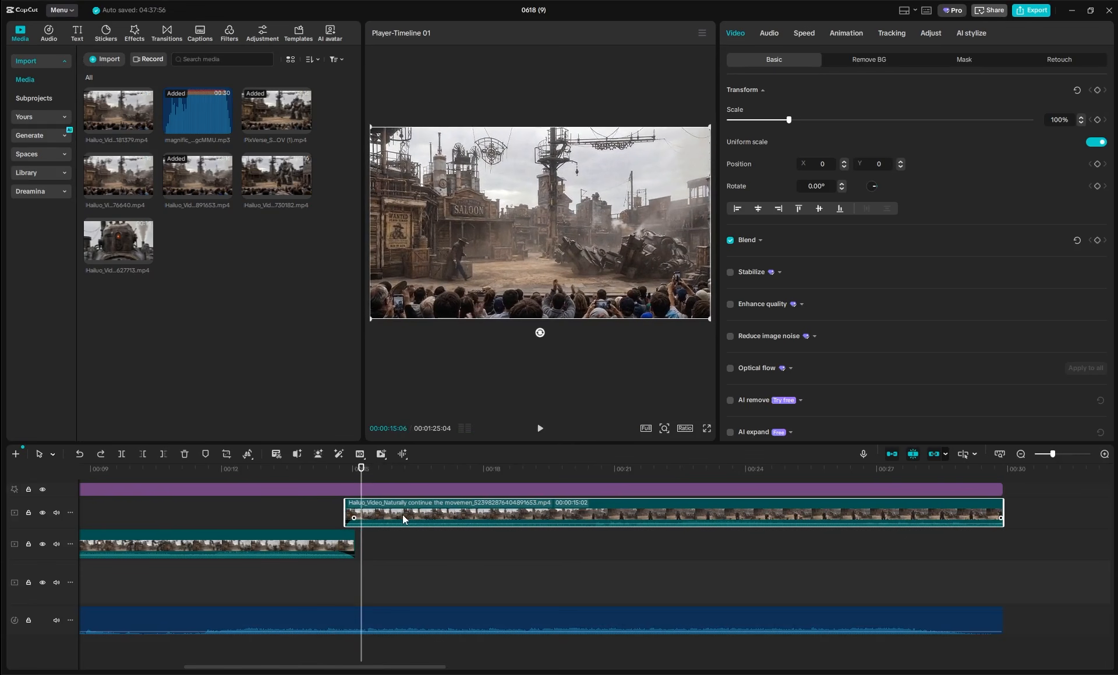
{"action": "key", "text": "ctrl+z"}
{"action": "key", "text": "ctrl+z"}
{"action": "key", "text": "ctrl+z"}
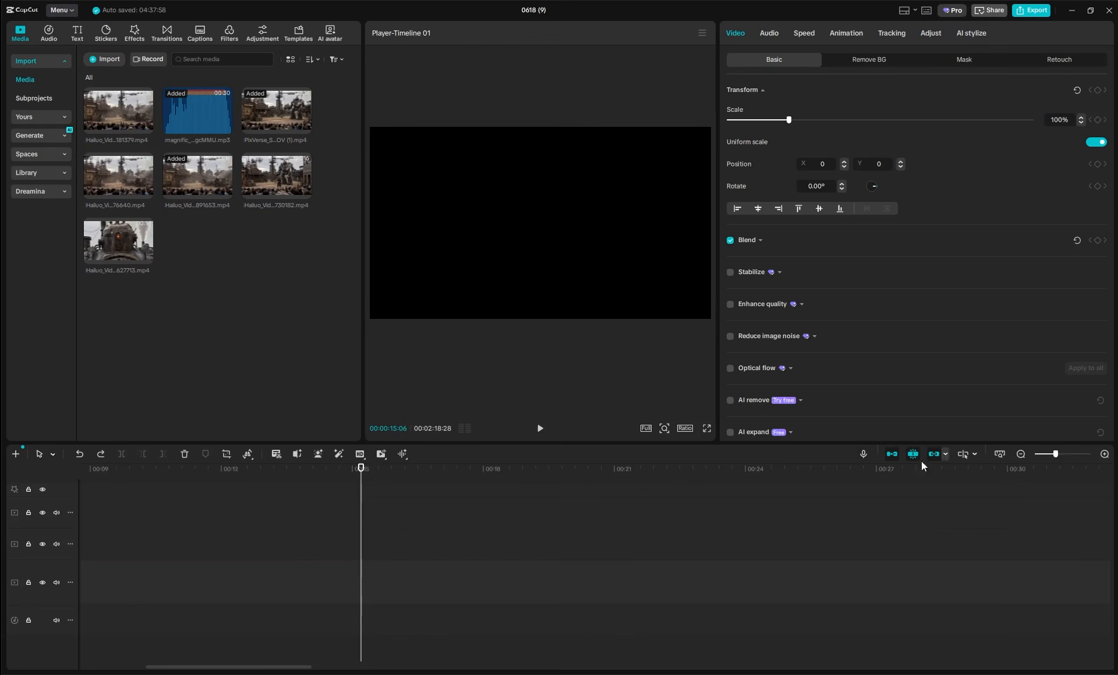
{"action": "left_click", "coordinate": [100, 454]}
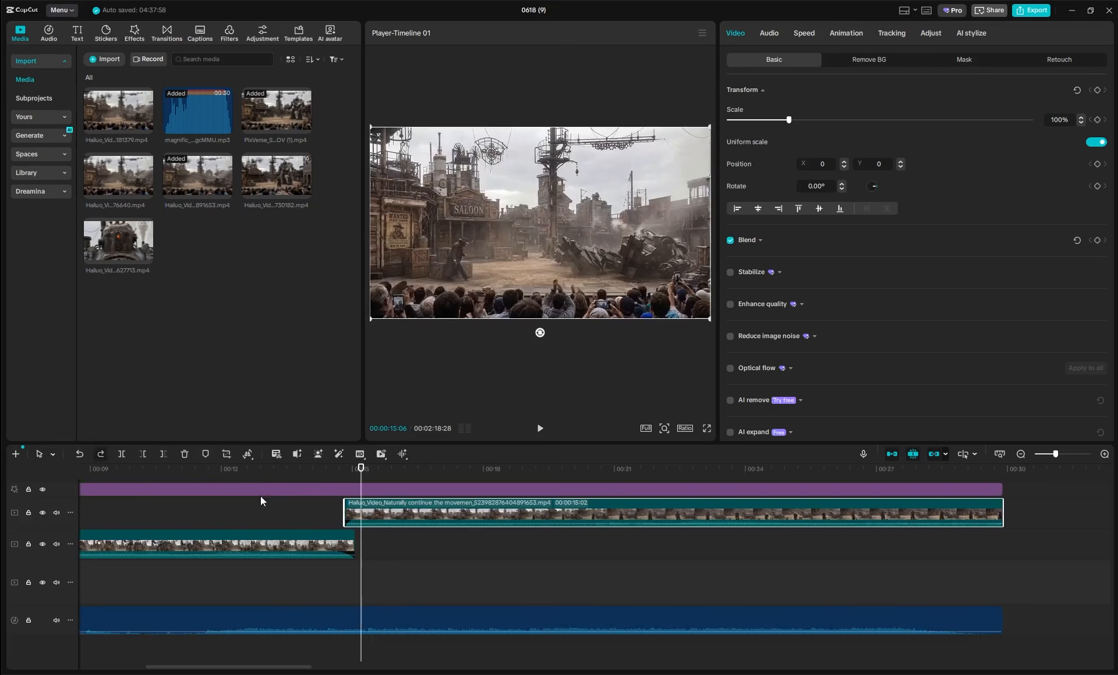
Preview the overlapping transition in the first arrangement from 00:00:14:16 into the continuation clip, then clear the clip selection.
{"action": "left_click", "coordinate": [356, 471]}
{"action": "left_click_drag", "start_coordinate": [351, 474], "coordinate": [341, 485]}
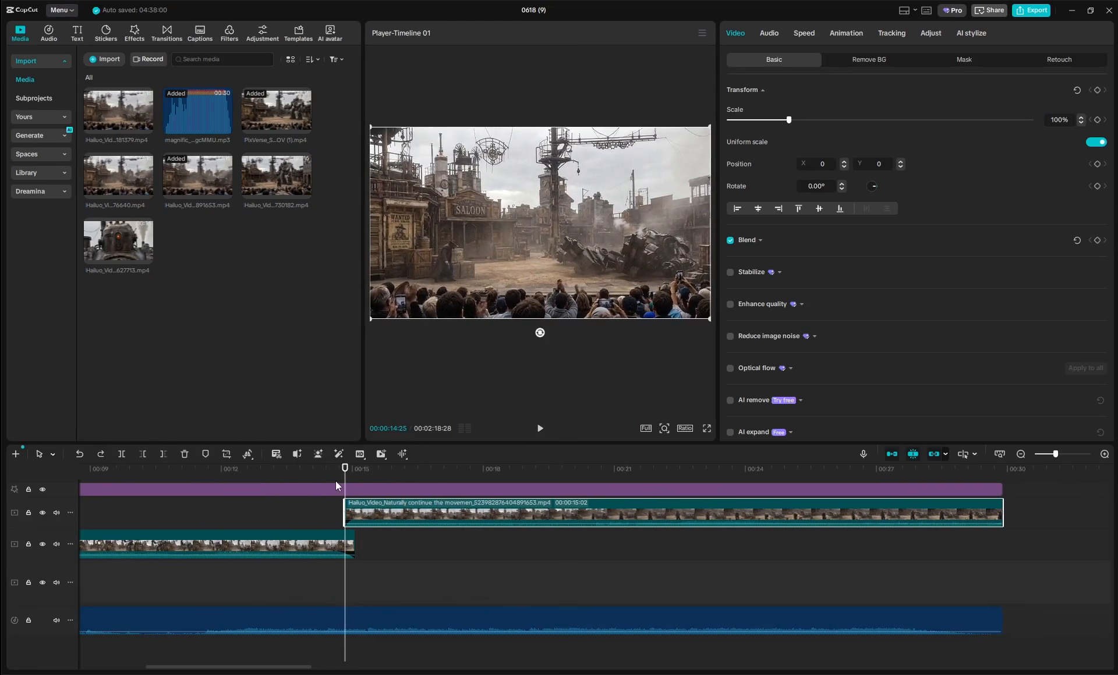
{"action": "left_click_drag", "start_coordinate": [340, 476], "coordinate": [333, 477]}
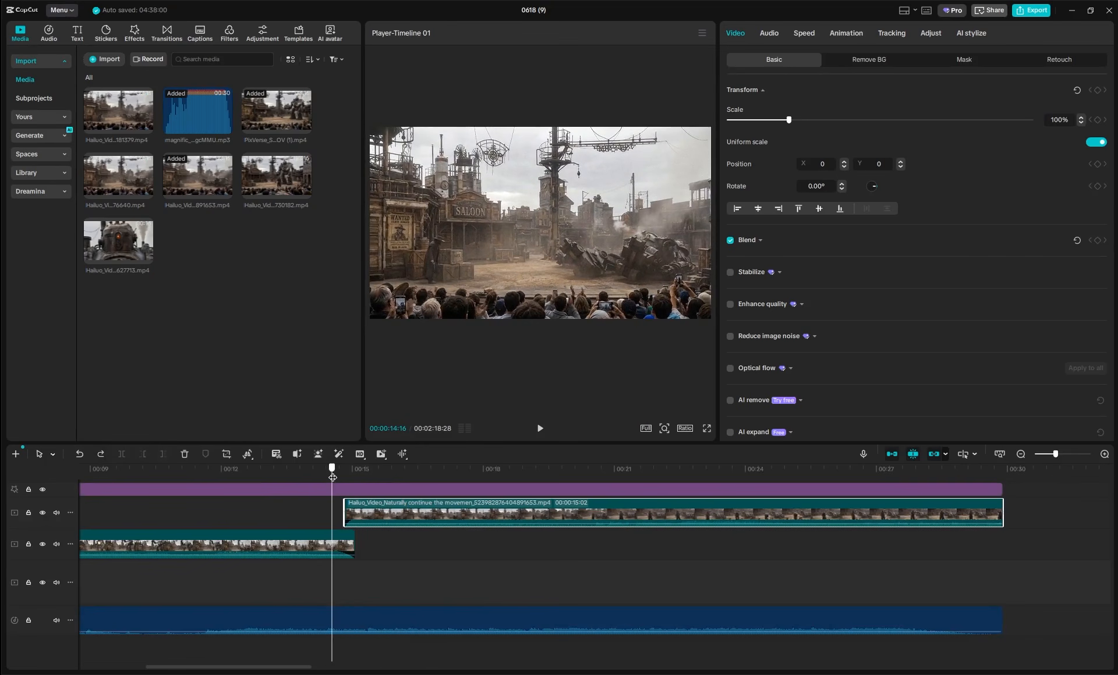
{"action": "left_click", "coordinate": [540, 430]}
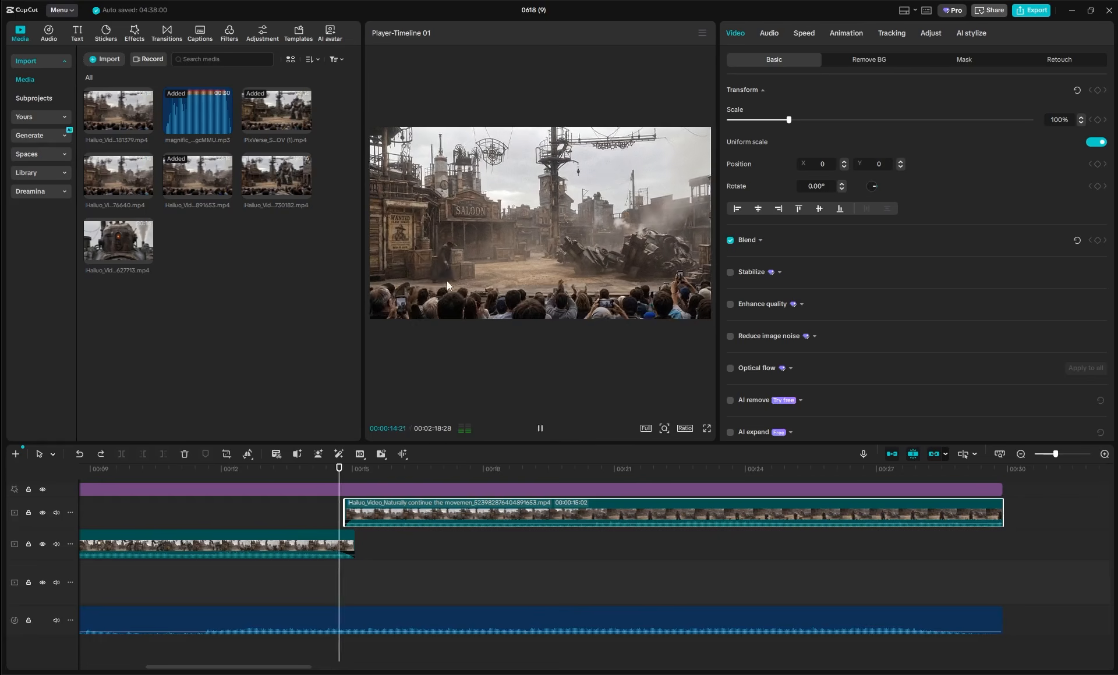
{"action": "left_click", "coordinate": [540, 429]}
{"action": "left_click", "coordinate": [509, 88]}
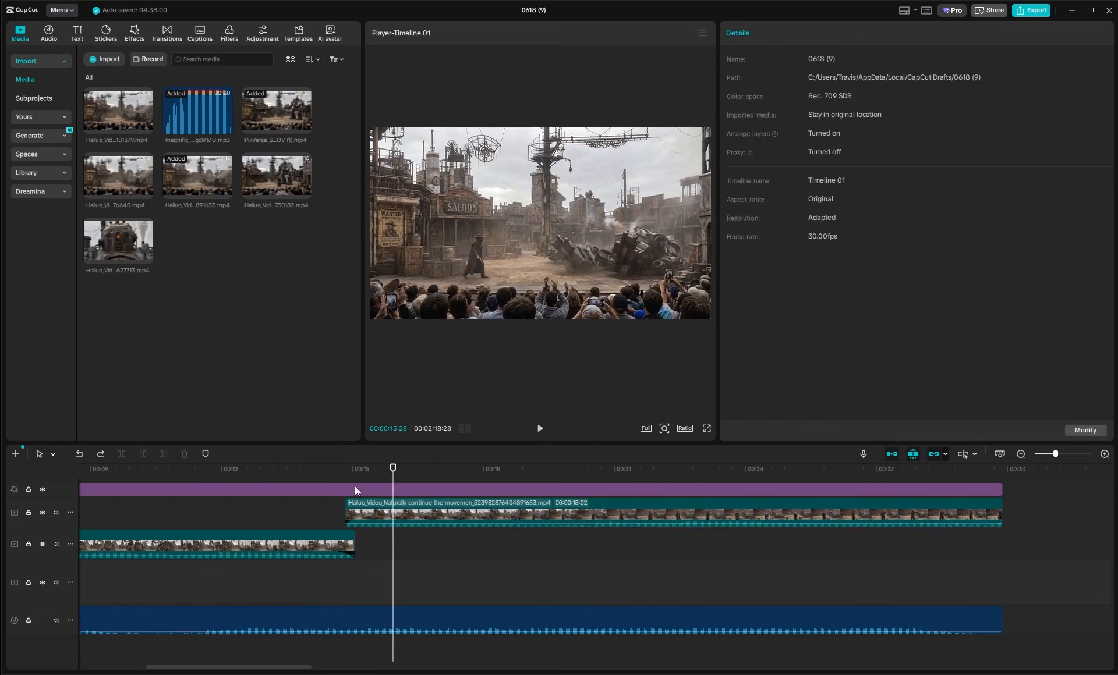
Select the continuation clip at 00:00:14:25 and review its basic color, lightness and effects adjustments.
{"action": "left_click_drag", "start_coordinate": [326, 472], "coordinate": [344, 482]}
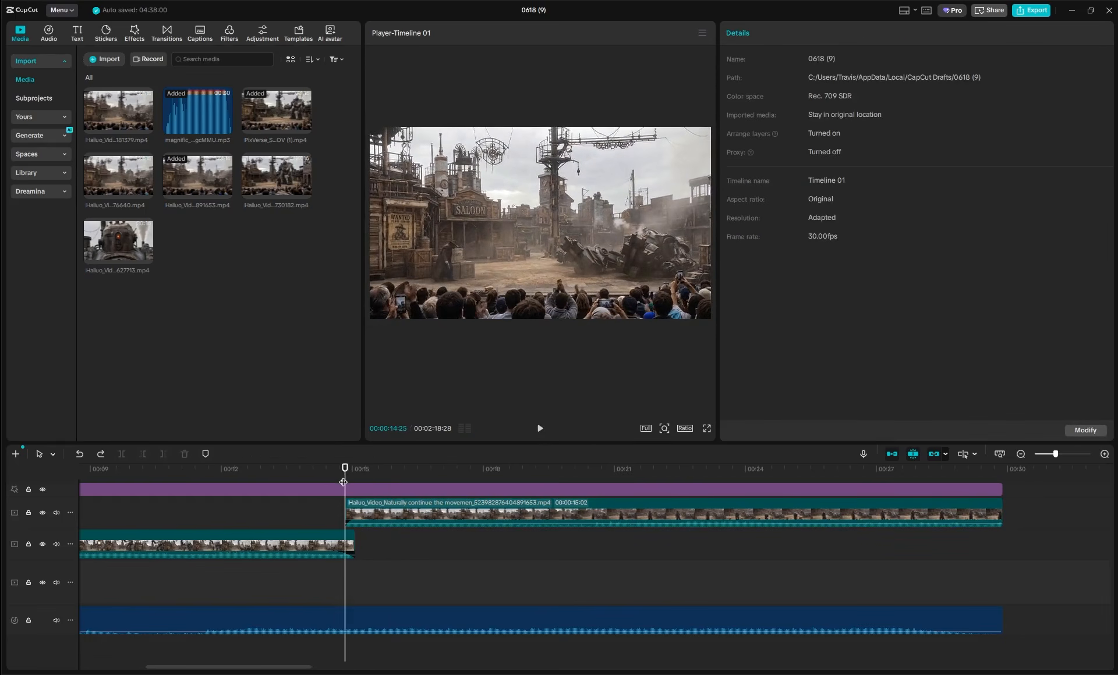
{"action": "left_click", "coordinate": [375, 502]}
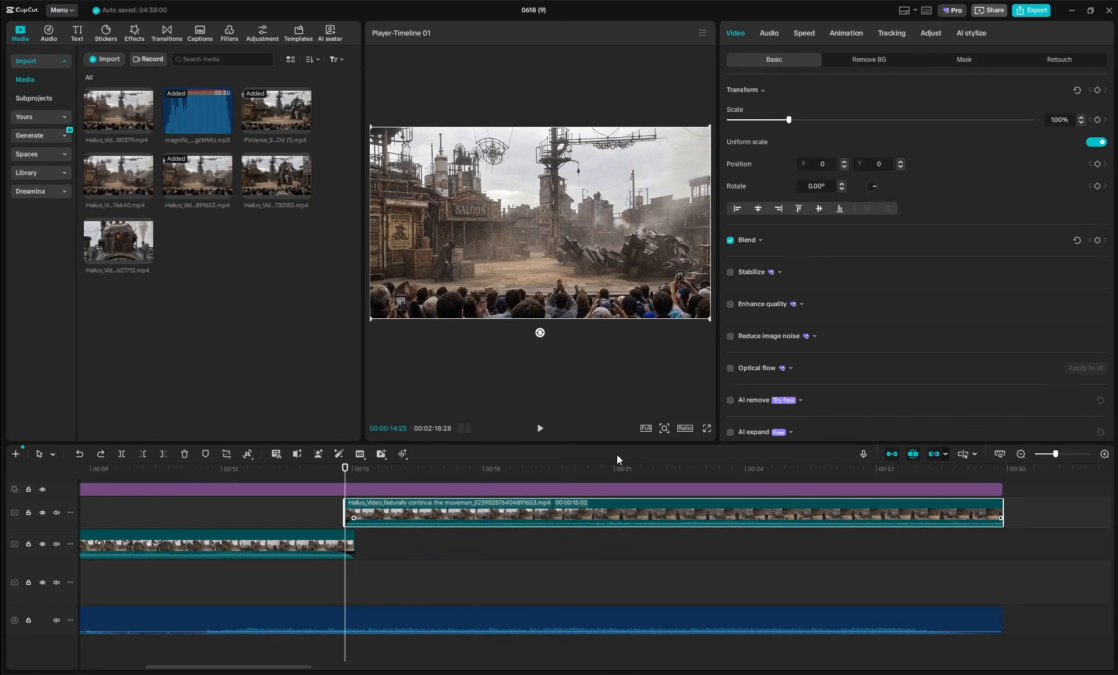
{"action": "left_click", "coordinate": [930, 33]}
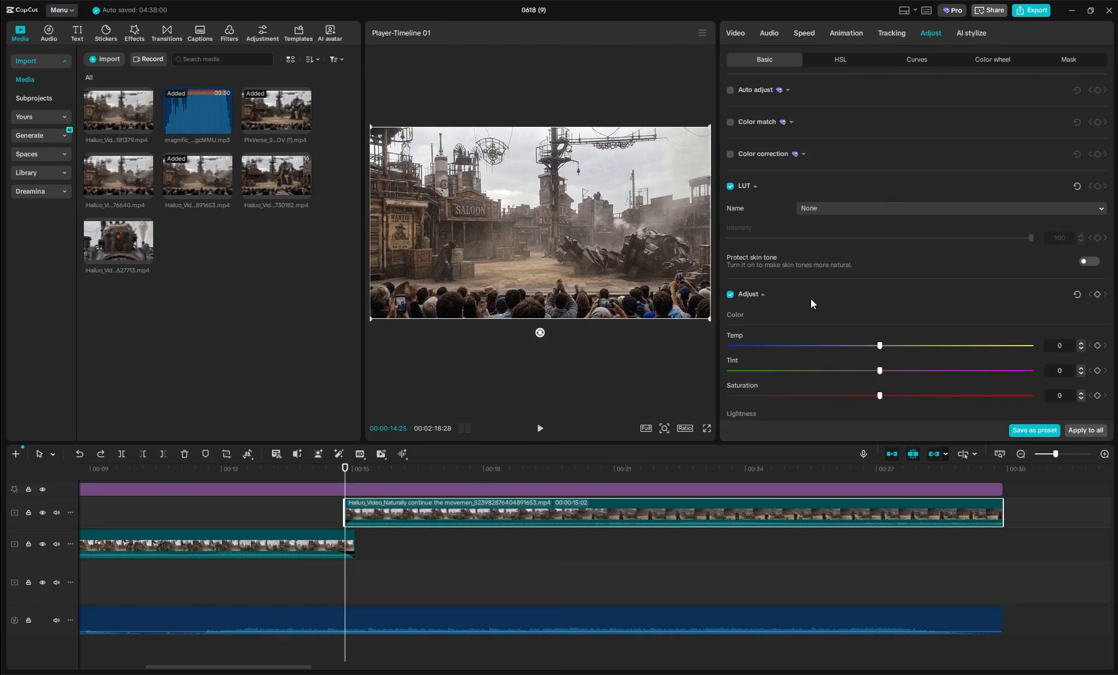
{"action": "scroll", "coordinate": [811, 299], "scroll_direction": "down", "scroll_amount": 5}
{"action": "scroll", "coordinate": [809, 357], "scroll_direction": "down", "scroll_amount": 2}
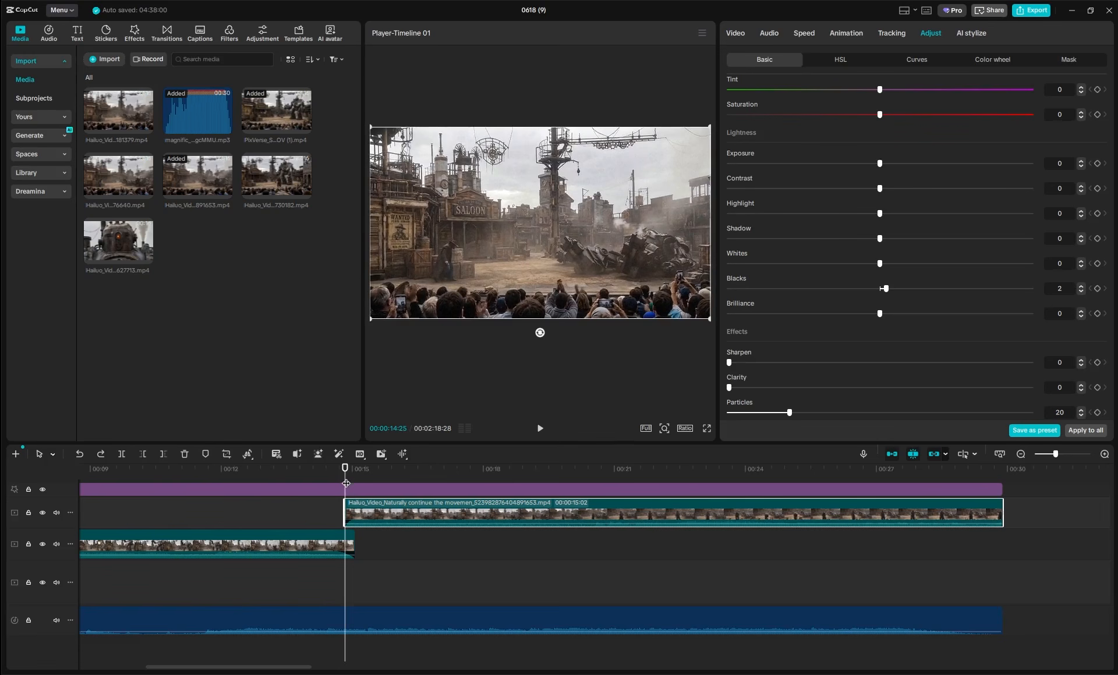
Scrub back through the POV clip before the overlap to compare its look, stopping at 00:00:14:01.
{"action": "left_click_drag", "start_coordinate": [339, 472], "coordinate": [331, 476]}
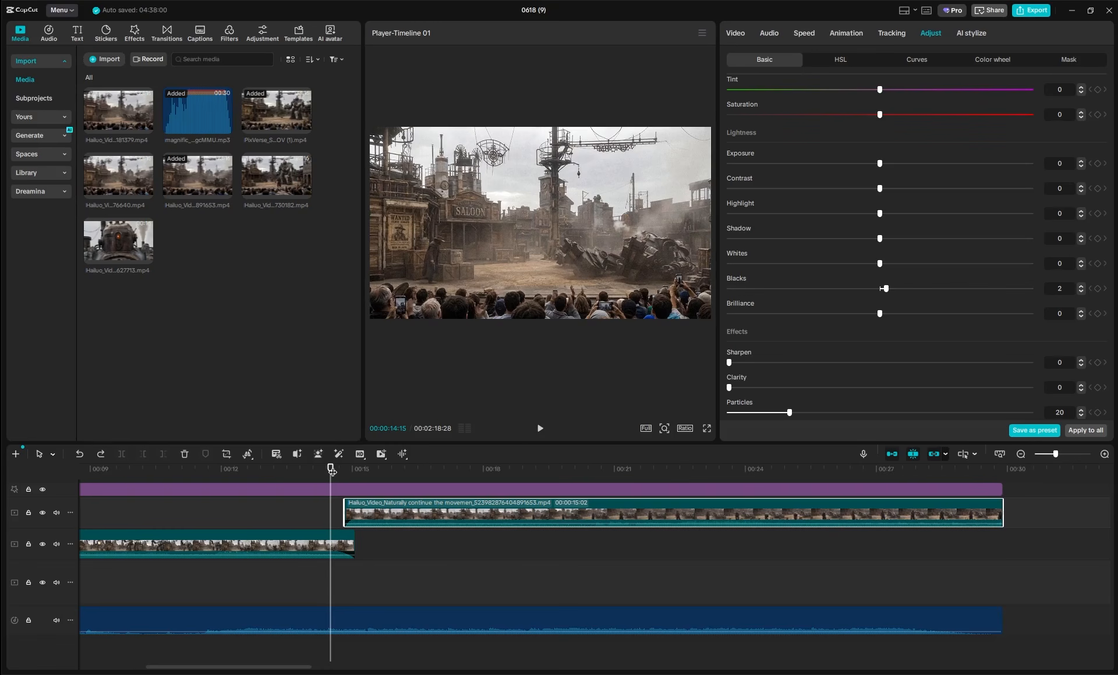
{"action": "left_click_drag", "start_coordinate": [331, 472], "coordinate": [194, 488]}
{"action": "left_click_drag", "start_coordinate": [282, 488], "coordinate": [310, 504]}
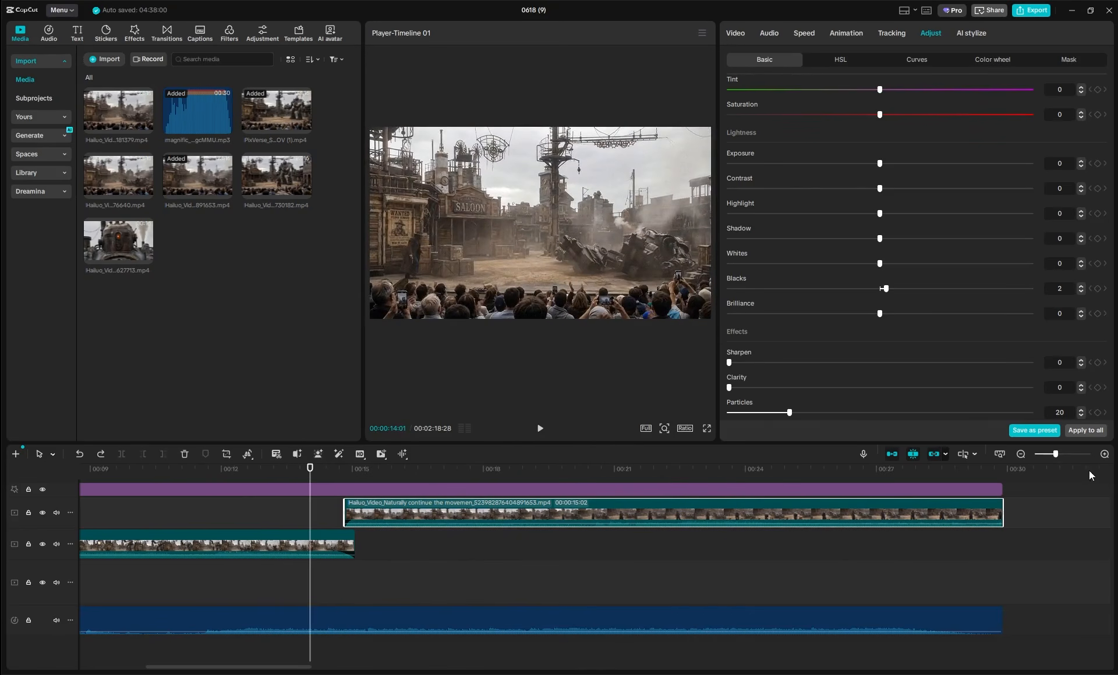